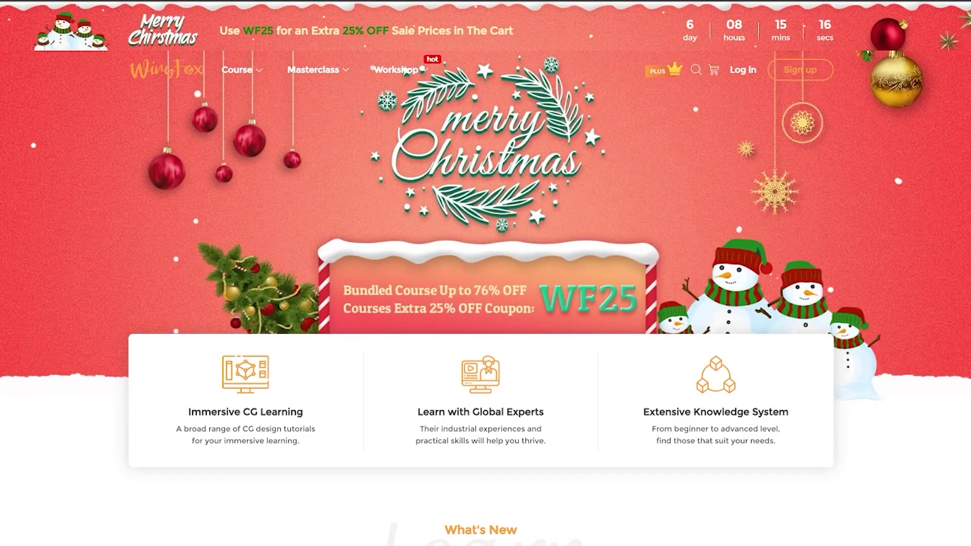
# Step: Scroll through Wingfox's 'unreal' course results to the Hack and Slash Game Prototype course
pyautogui.moveTo(236, 71)
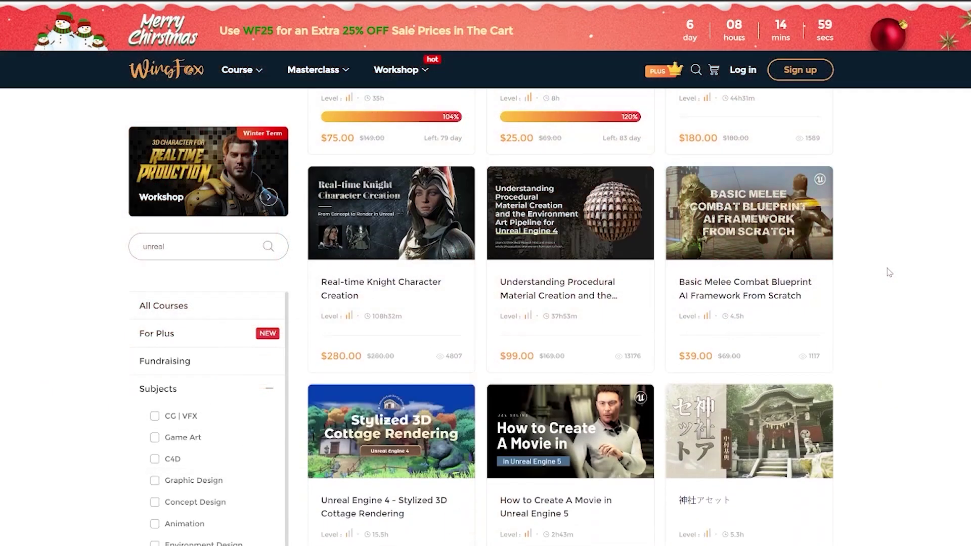
pyautogui.scroll(-3, 889, 272)
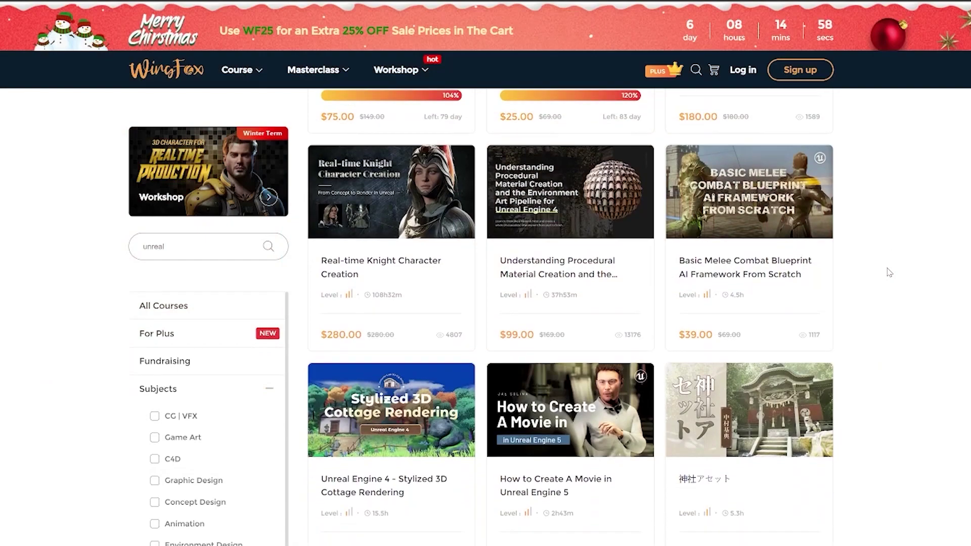
pyautogui.scroll(-2, 886, 271)
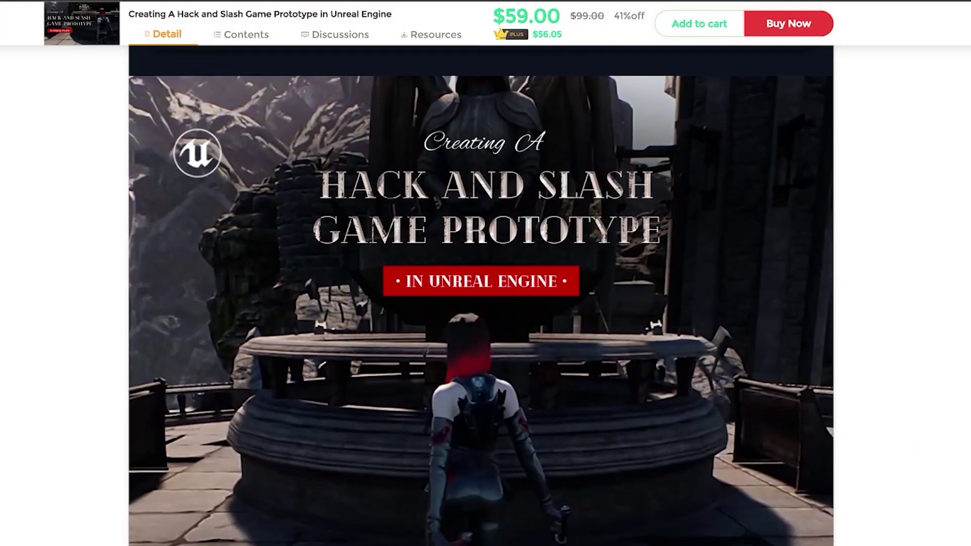
pyautogui.scroll(-1, 481, 296)
pyautogui.scroll(-2, 481, 296)
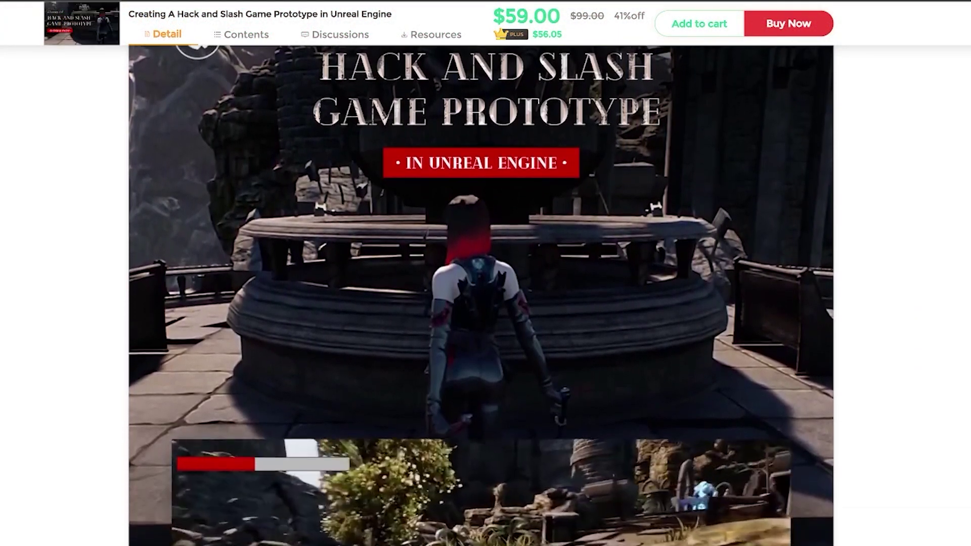
pyautogui.scroll(-2, 481, 296)
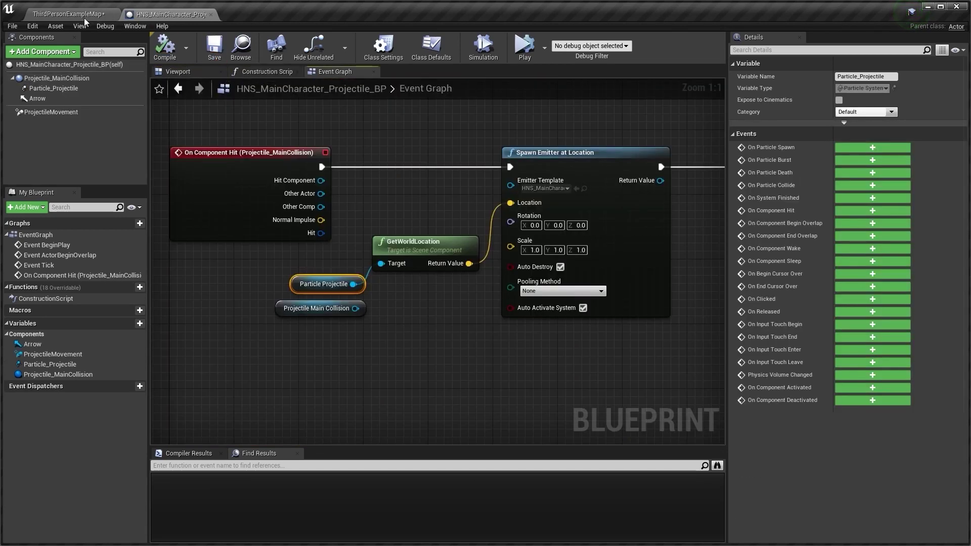
# Step: Return to the Unreal editor's SimpleSmoke level with its five coloured smoke plumes
pyautogui.click(85, 20)
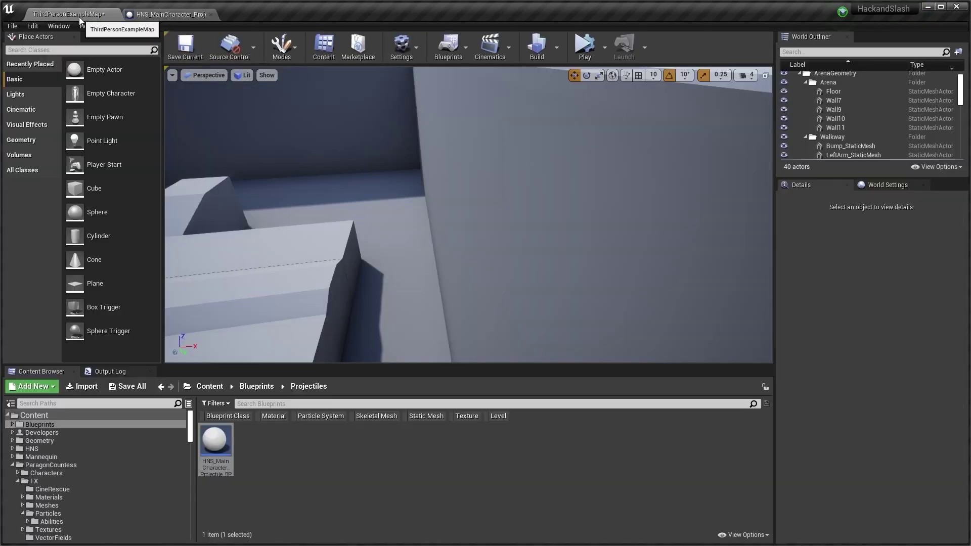
pyautogui.click(582, 46)
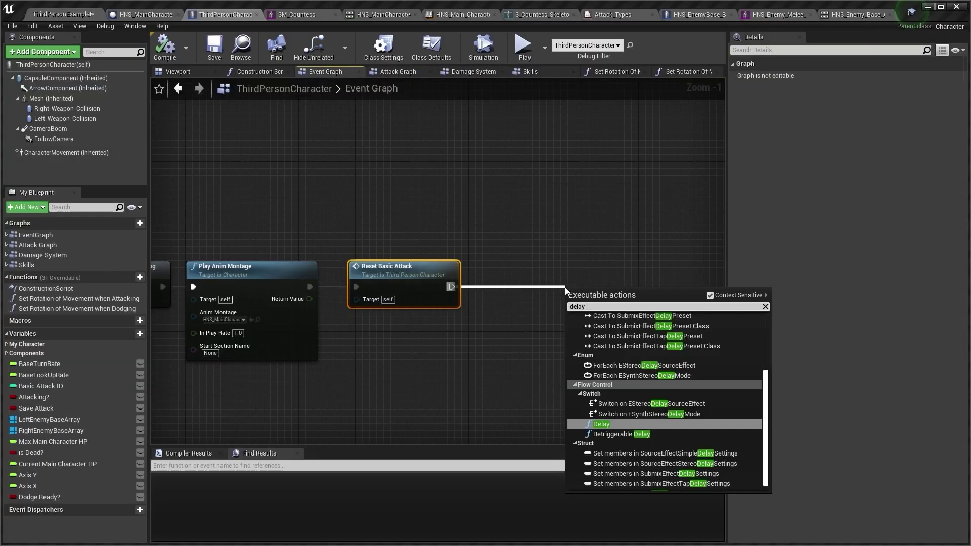
pyautogui.press('Return')
pyautogui.moveTo(649, 259); pyautogui.dragTo(481, 243, button='right')
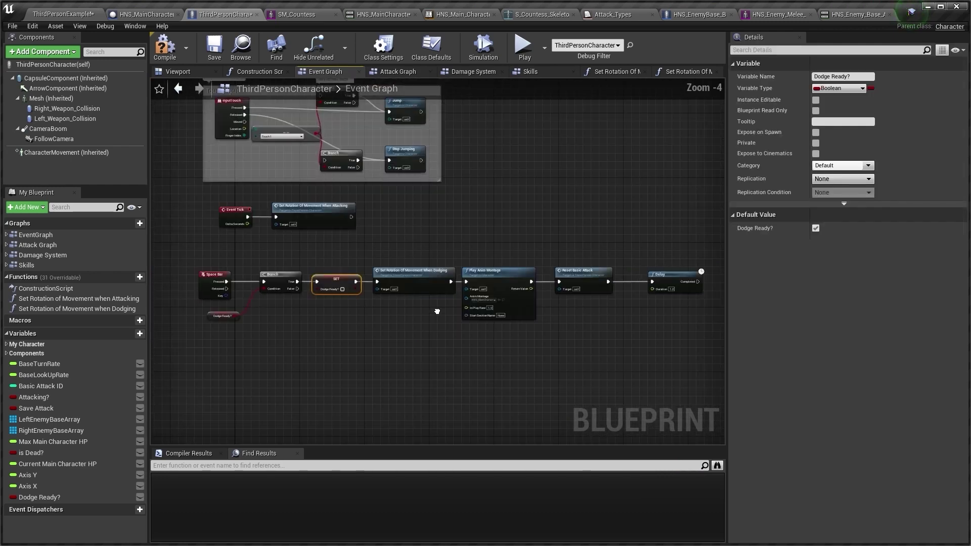
pyautogui.scroll(5, 442, 266)
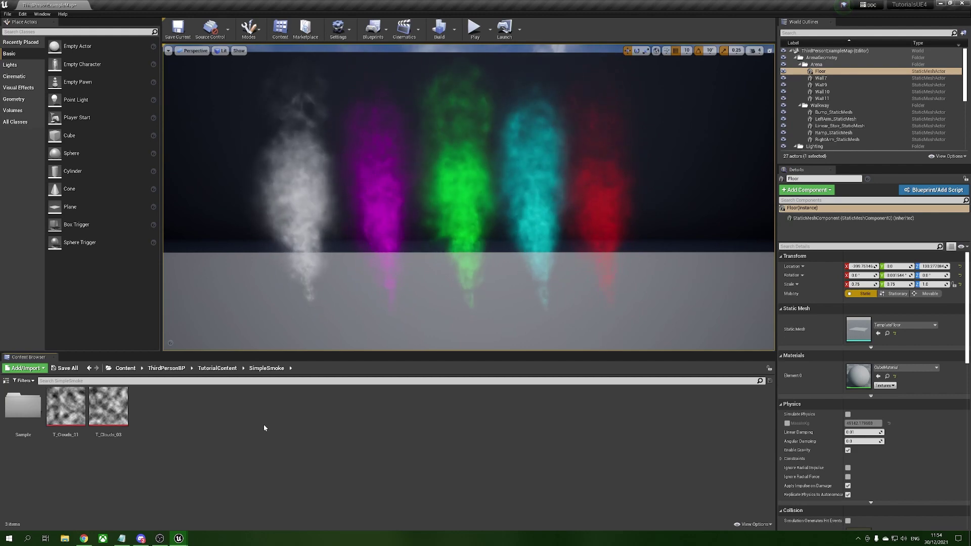
# Step: Inspect T_Clouds_03, then bring up the Create/Import menu in the SimpleSmoke folder
pyautogui.click(120, 406)
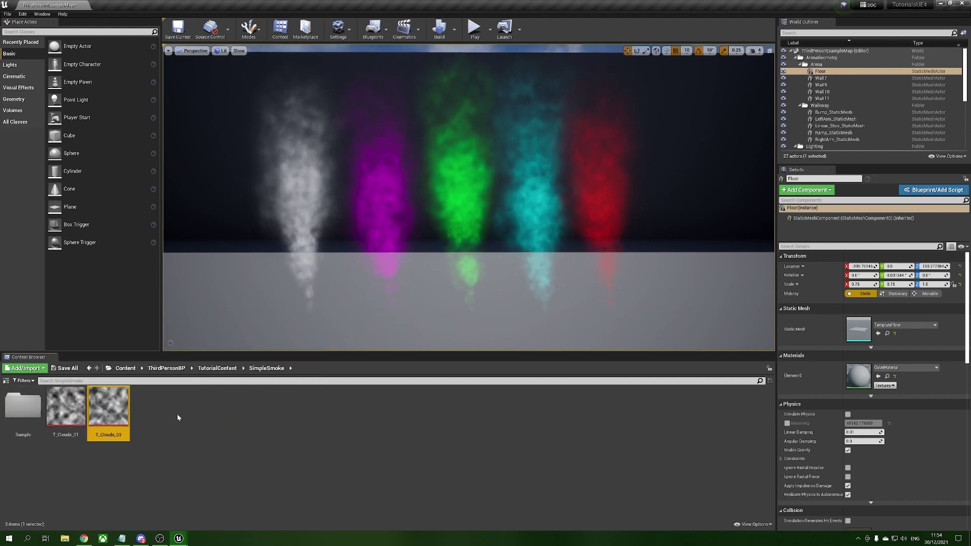
pyautogui.rightClick(178, 418)
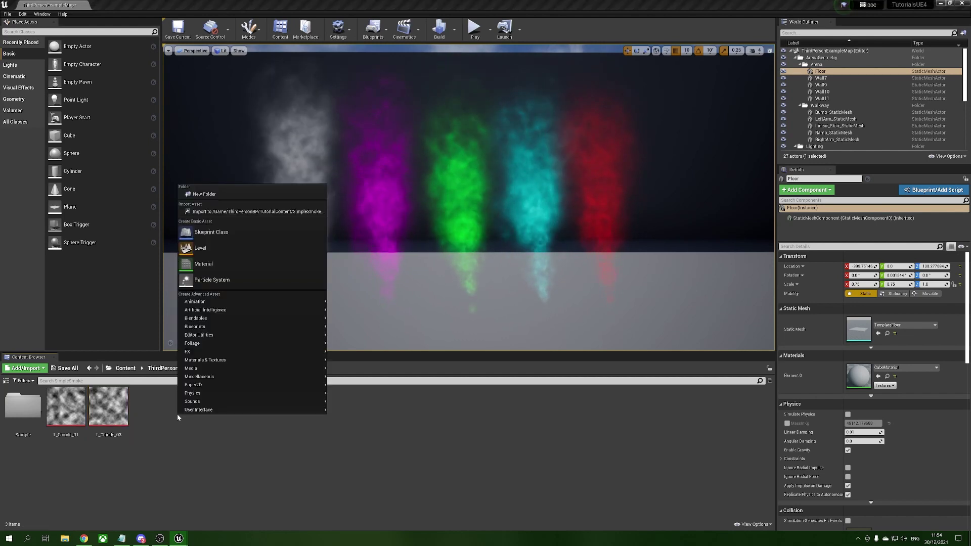
# Step: Create a new Material asset named M_Smoke in the SimpleSmoke folder
pyautogui.click(234, 266)
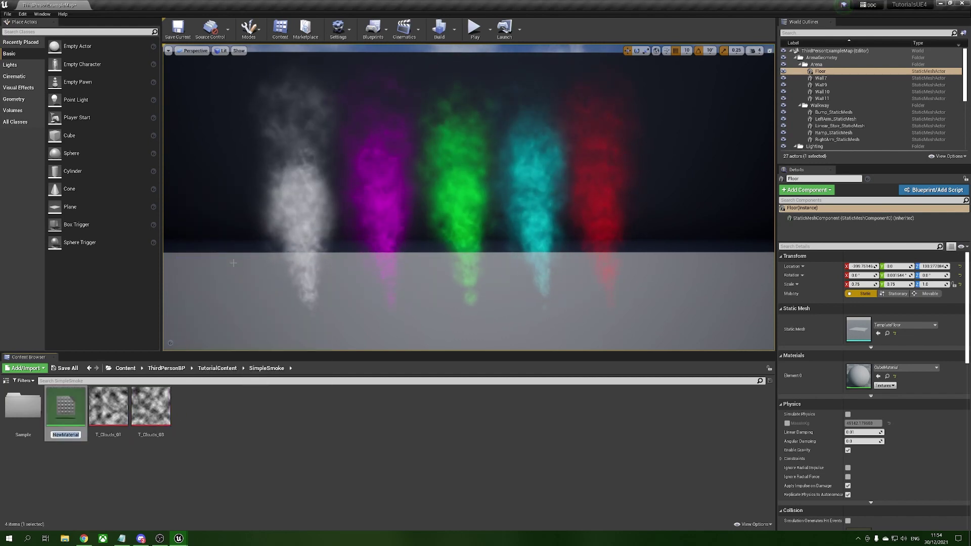
pyautogui.write('M_Smoke')
pyautogui.press('Return')
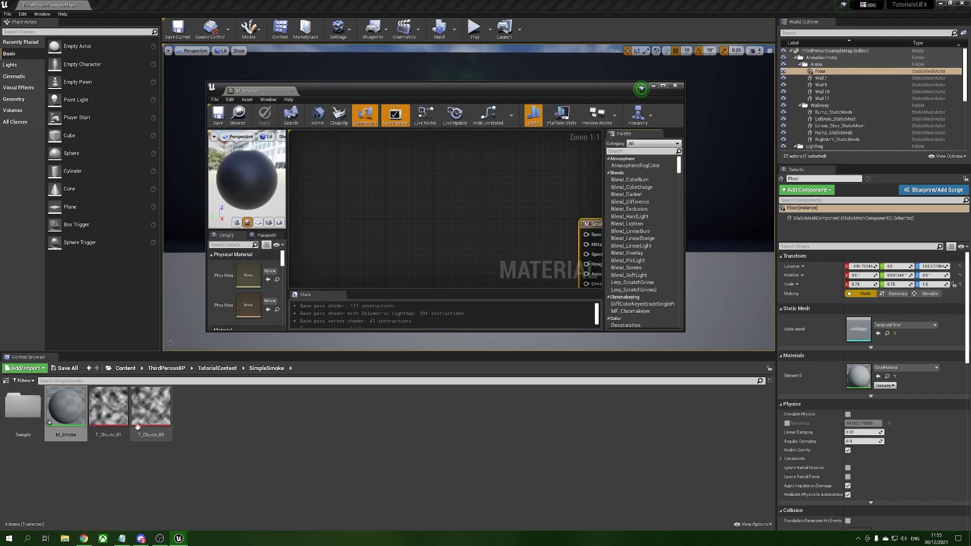
# Step: Drop T_Clouds_01 and T_Clouds_03 into the M_Smoke graph as separate Texture Samples
pyautogui.click(112, 403)
pyautogui.keyDown('ctrl'); pyautogui.click(150, 405); pyautogui.keyUp('ctrl')
pyautogui.moveTo(151, 404); pyautogui.dragTo(438, 212)
pyautogui.doubleClick(475, 88)
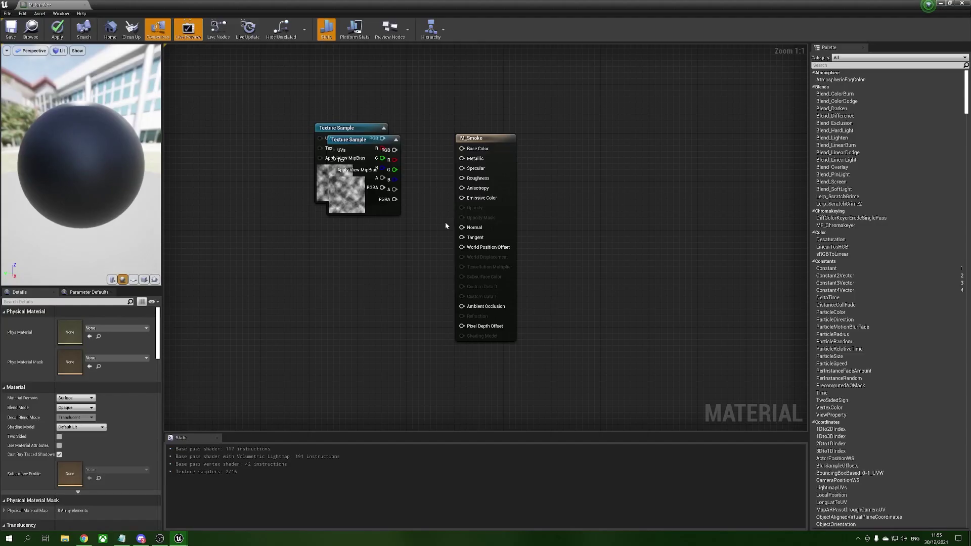
pyautogui.moveTo(488, 225); pyautogui.dragTo(385, 217)
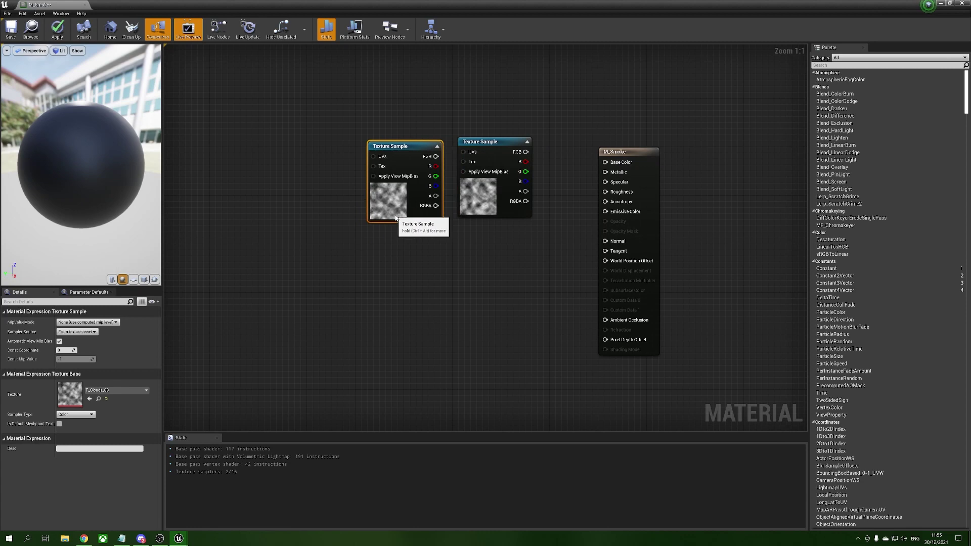
# Step: Set the M_Smoke material's Blend Mode to Translucent
pyautogui.click(410, 315)
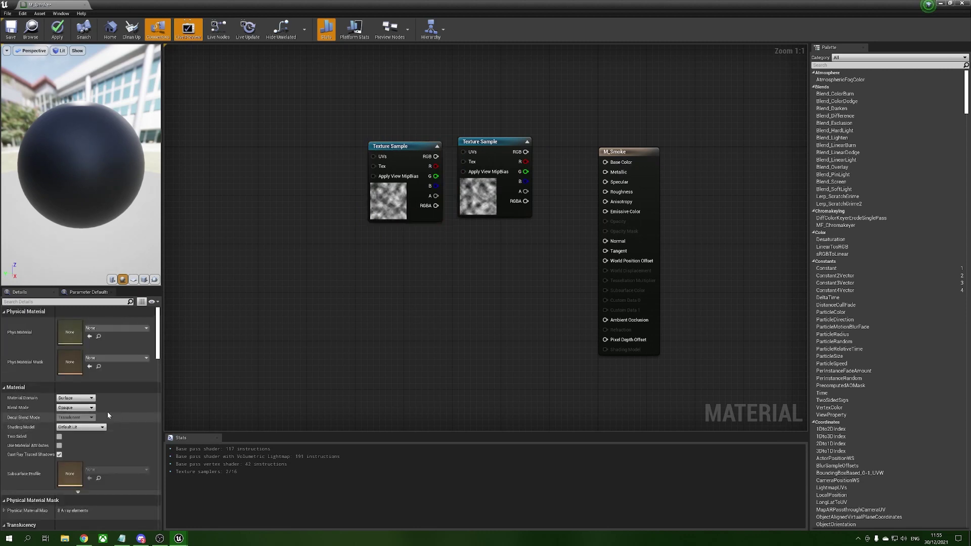
pyautogui.click(89, 408)
pyautogui.click(90, 424)
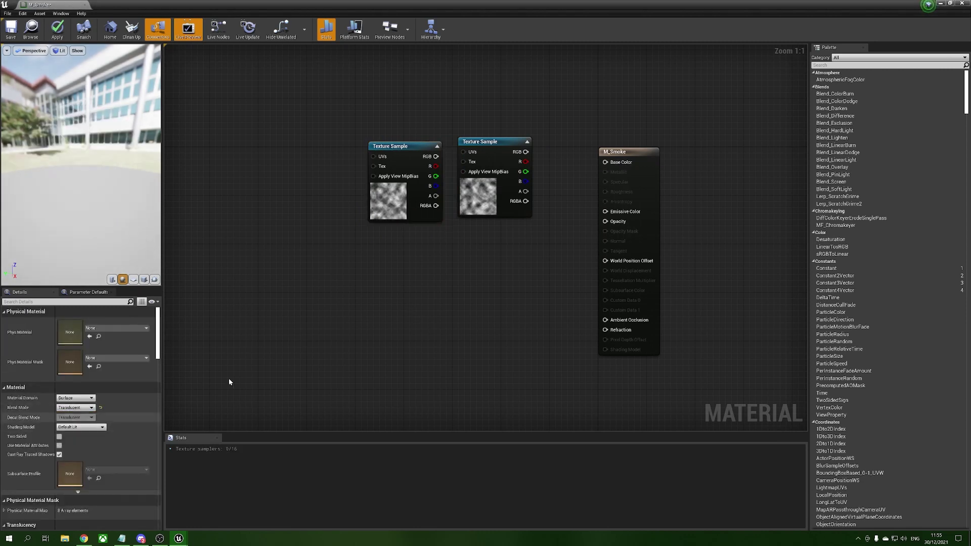
# Step: Move the first cloud Texture Sample node to the left side of the graph
pyautogui.moveTo(338, 302); pyautogui.dragTo(425, 304, button='right')
pyautogui.moveTo(485, 206)
pyautogui.mouseDown()
pyautogui.moveTo(496, 201)
pyautogui.moveTo(490, 207)
pyautogui.mouseUp()
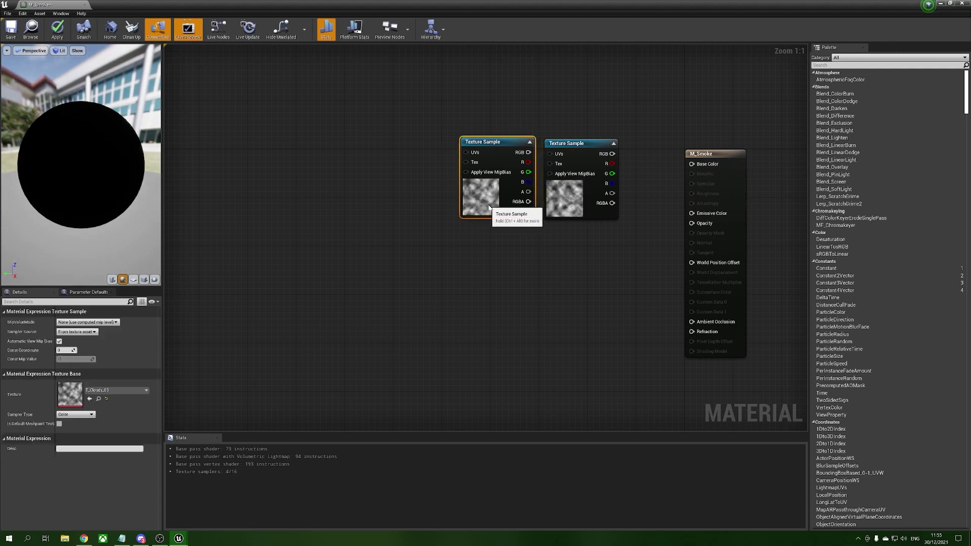
pyautogui.click(487, 248)
pyautogui.moveTo(484, 295); pyautogui.dragTo(514, 292, button='right')
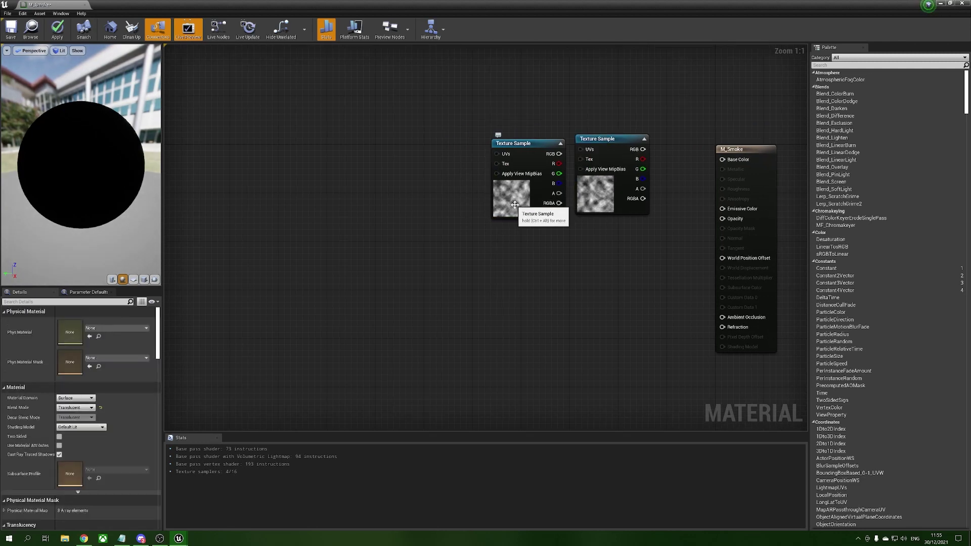
pyautogui.click(542, 208)
pyautogui.moveTo(508, 197); pyautogui.dragTo(606, 183, button='right')
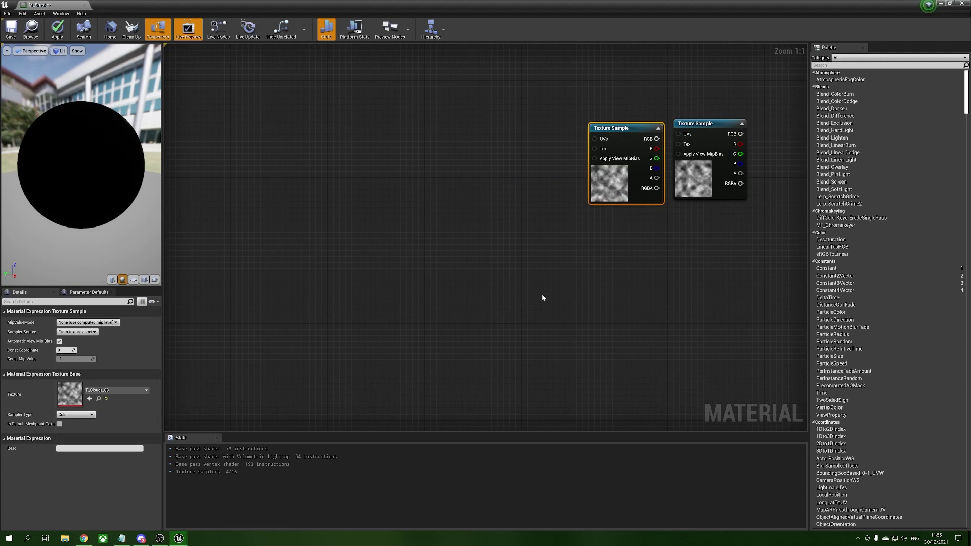
pyautogui.moveTo(615, 181); pyautogui.dragTo(286, 279)
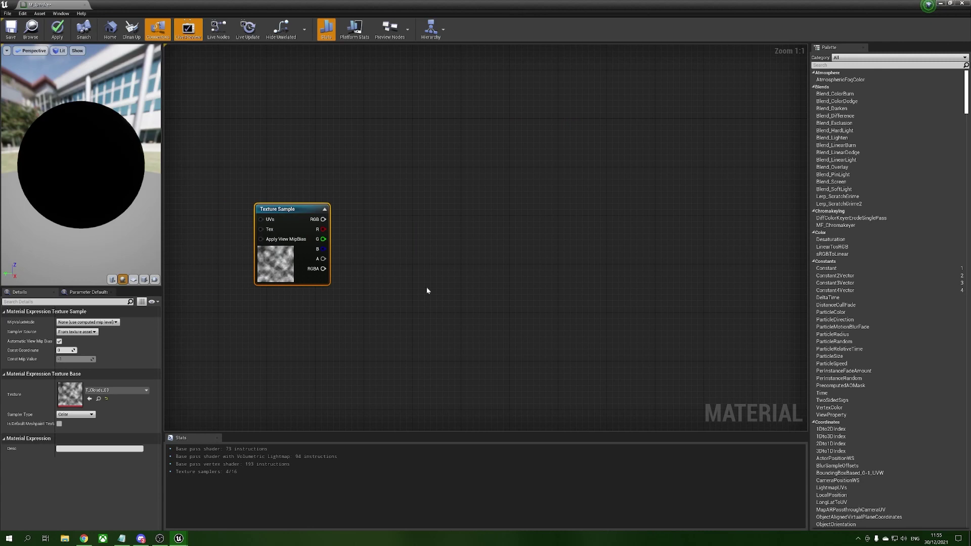
# Step: Convert the cloud Texture Sample to a Texture Object and feed it into a WorldAlignedTexture node
pyautogui.rightClick(300, 209)
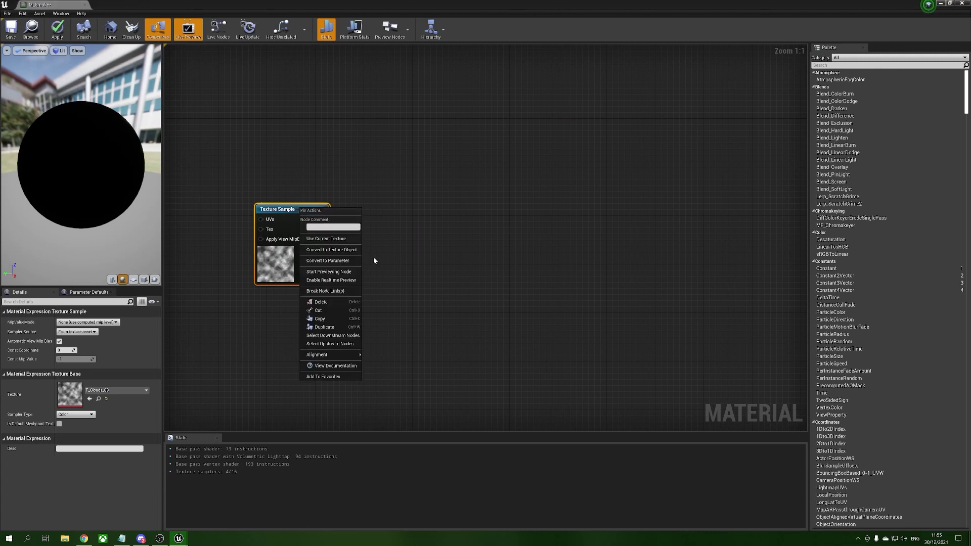
pyautogui.click(342, 249)
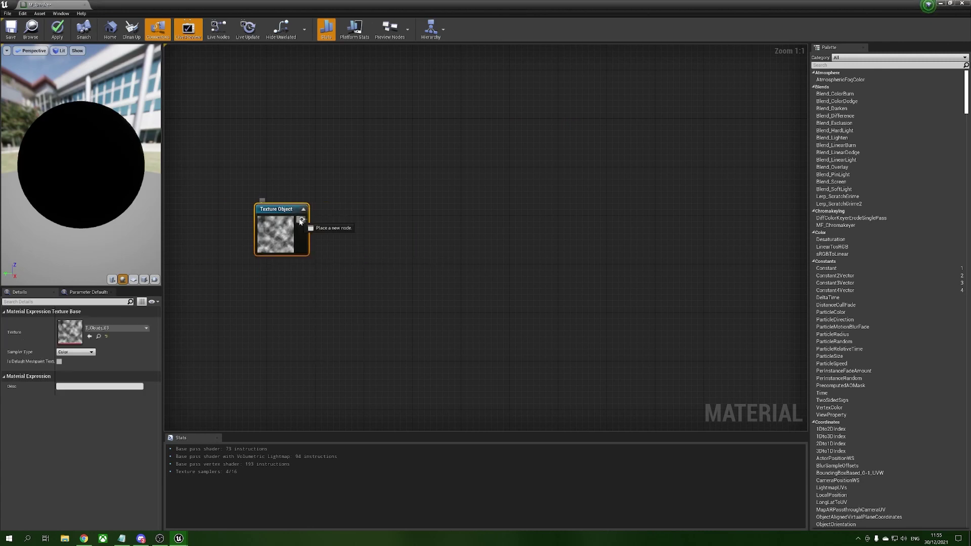
pyautogui.moveTo(301, 220); pyautogui.dragTo(356, 222)
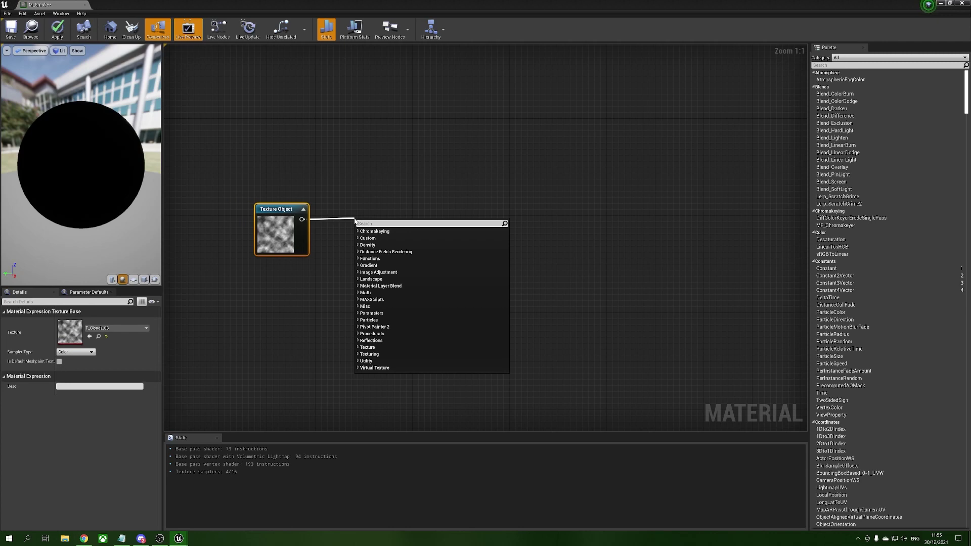
pyautogui.write('world s')
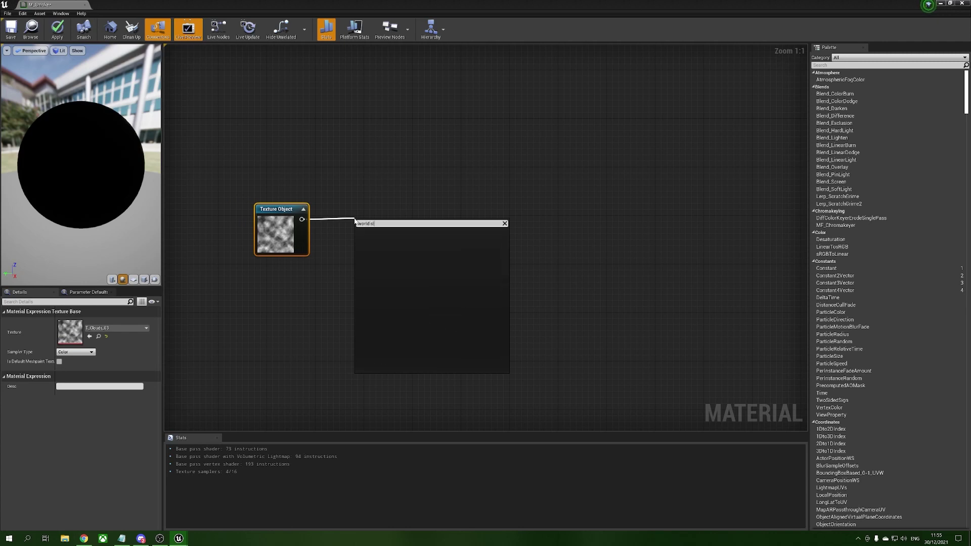
pyautogui.press('Return')
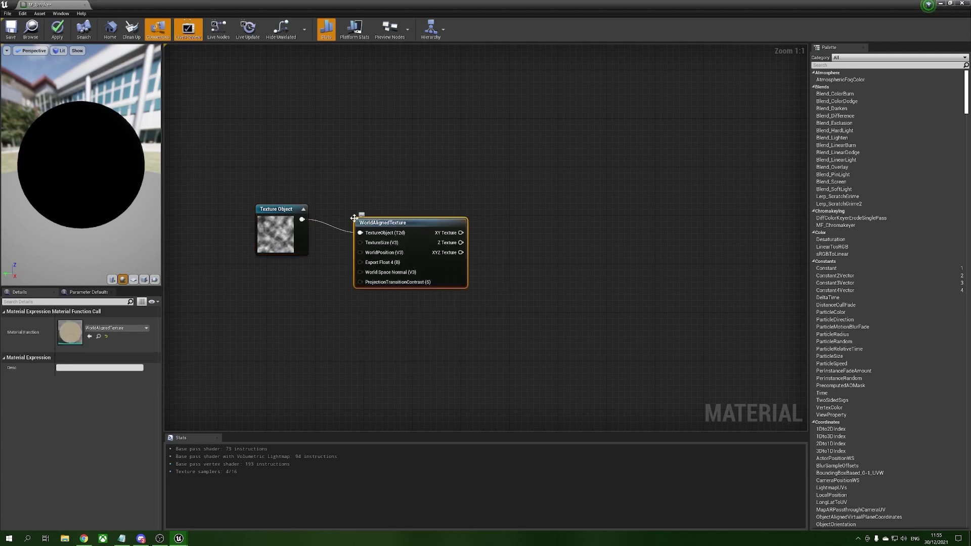
pyautogui.moveTo(410, 227); pyautogui.dragTo(384, 212)
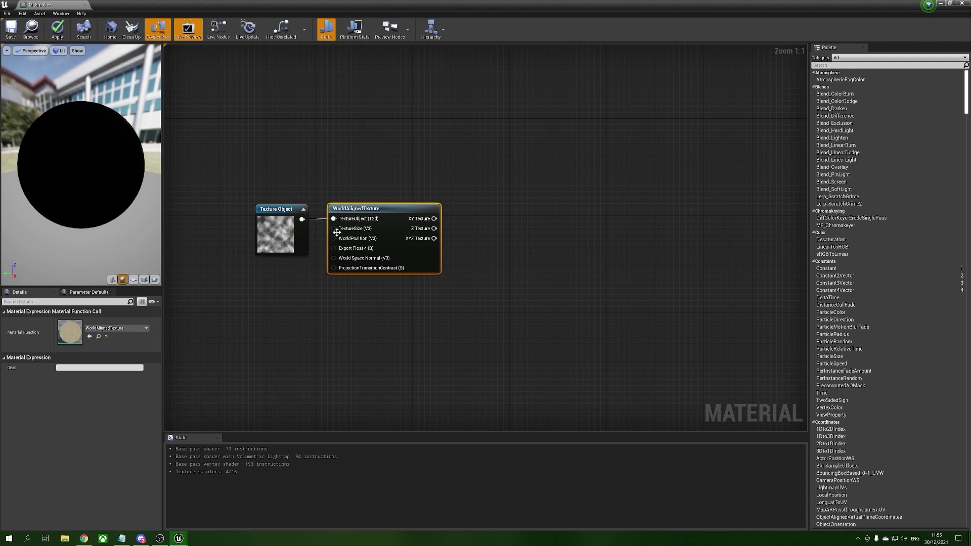
pyautogui.moveTo(333, 229)
pyautogui.moveTo(277, 243); pyautogui.dragTo(259, 225)
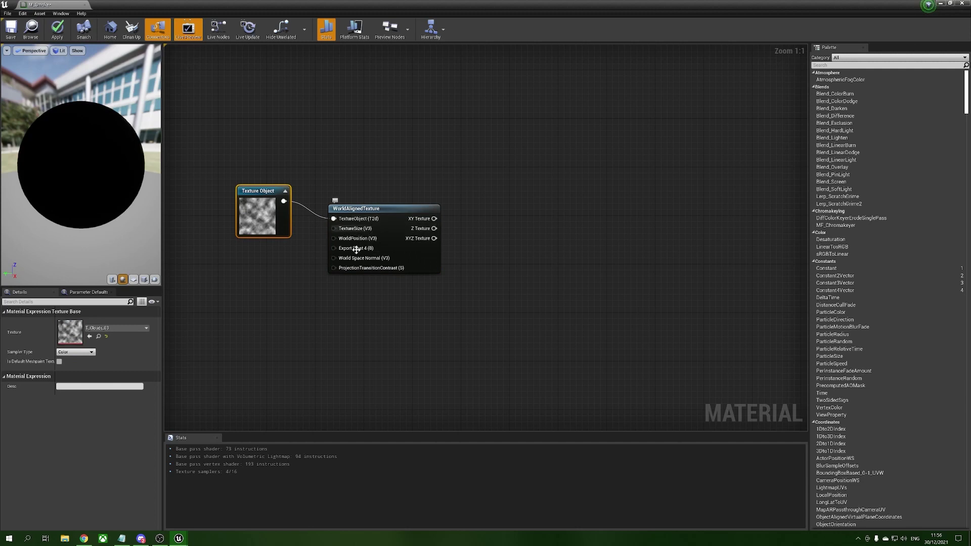
# Step: Add a Dynamic Parameter, wire it to TextureSize, and rename its first parameter Noise Size
pyautogui.rightClick(263, 327)
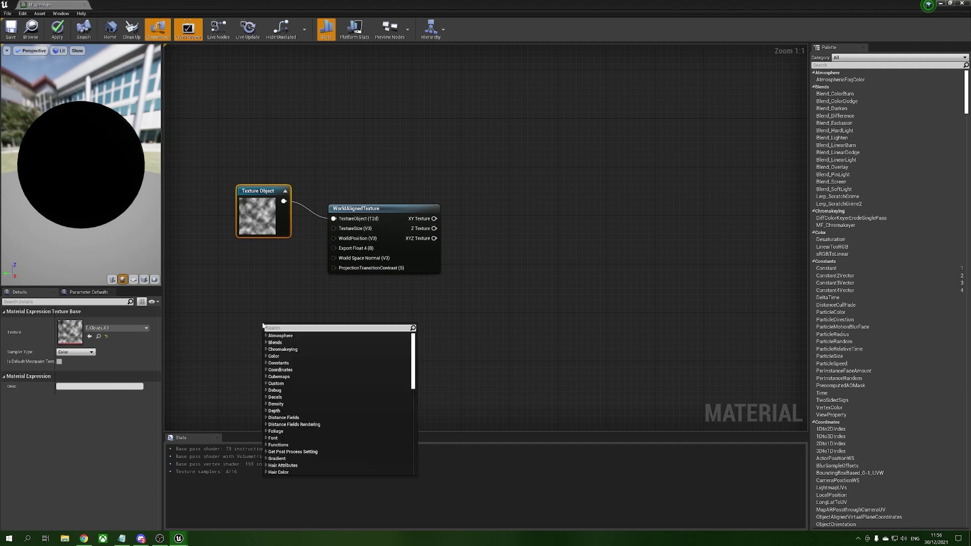
pyautogui.write('dynamic')
pyautogui.press('Return')
pyautogui.moveTo(268, 331); pyautogui.dragTo(334, 228)
pyautogui.doubleClick(65, 331)
pyautogui.write('N')
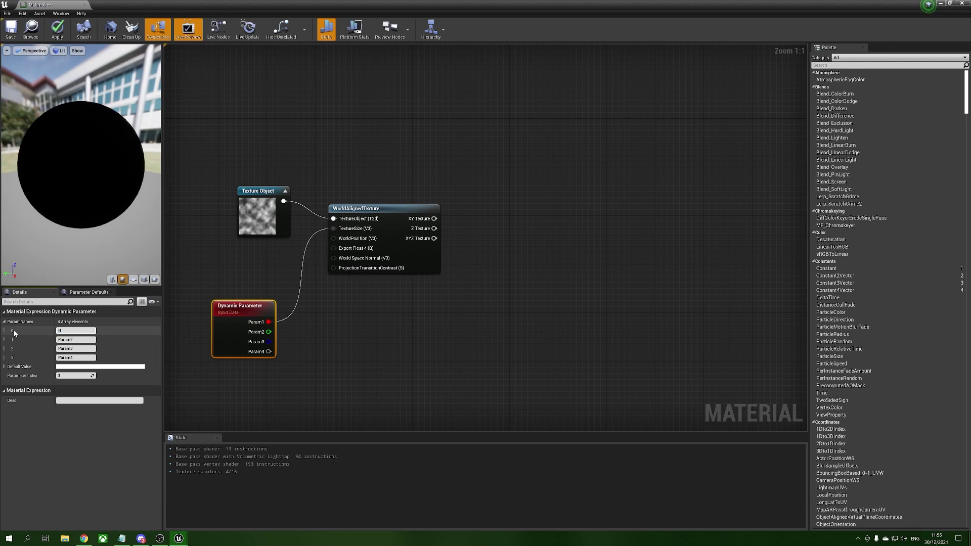
pyautogui.write('oise Size')
# Step: Tidy the Texture Object and Dynamic Parameter nodes, then pull a wire from XY Texture
pyautogui.moveTo(262, 215); pyautogui.dragTo(268, 233)
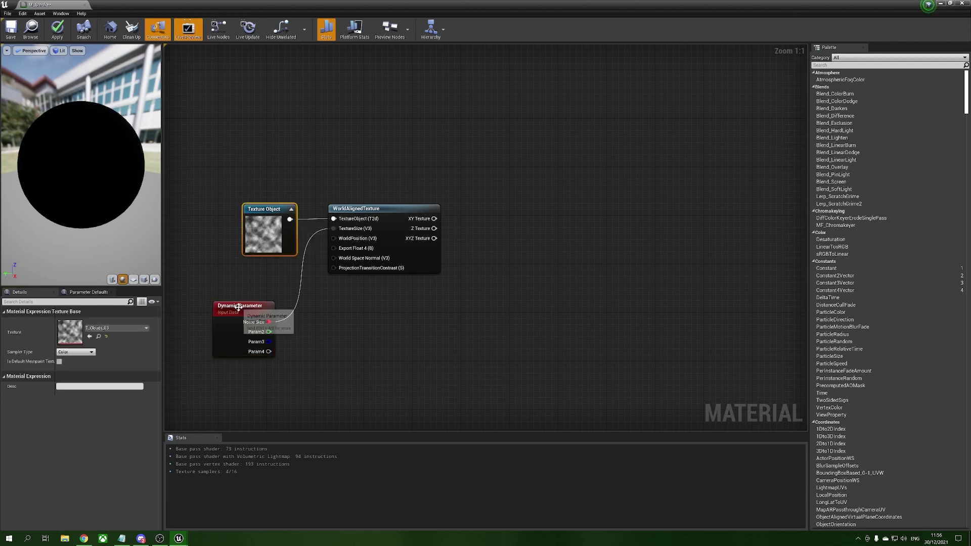
pyautogui.moveTo(238, 308); pyautogui.dragTo(256, 277)
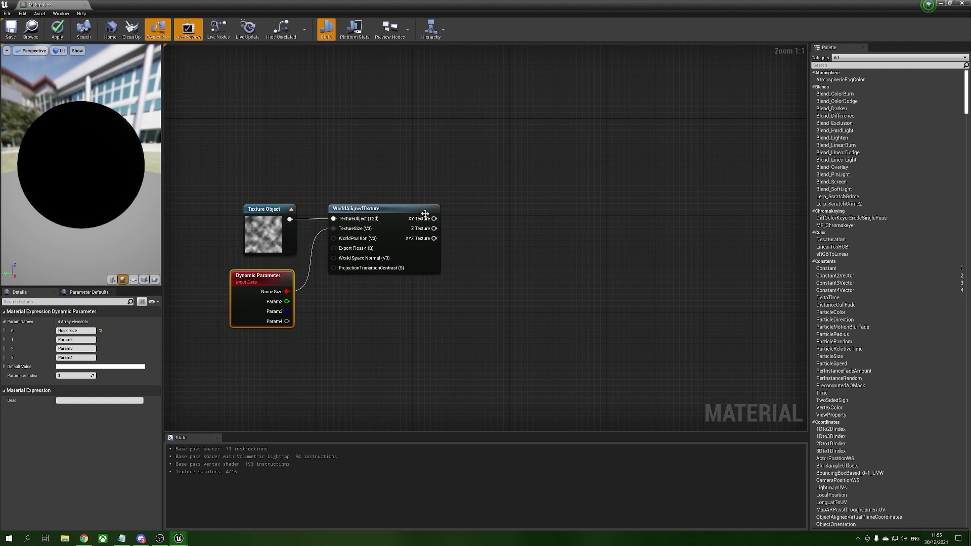
pyautogui.moveTo(436, 220); pyautogui.dragTo(495, 223)
# Step: Multiply XY Texture by the second Dynamic Parameter value, renamed Noise Amount, on input B
pyautogui.write('mult')
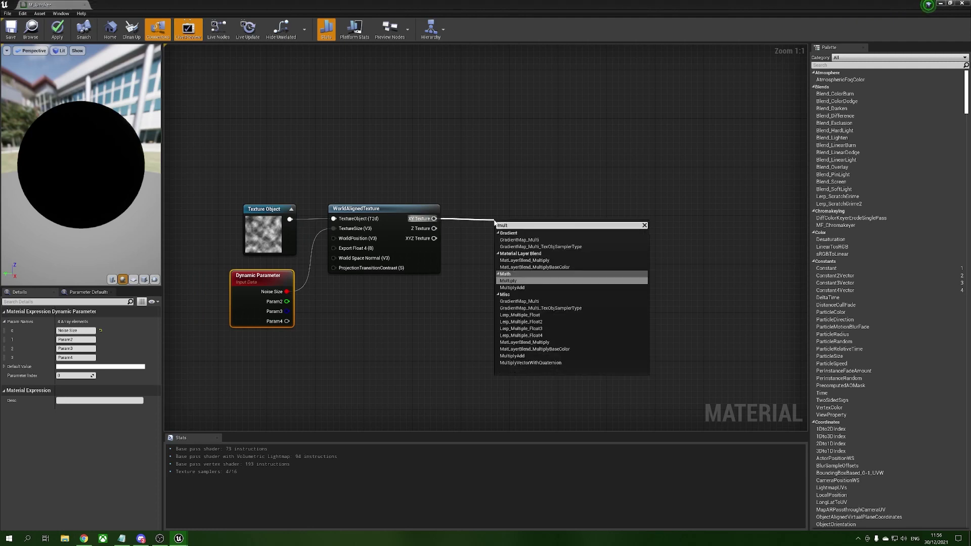
pyautogui.press('Return')
pyautogui.moveTo(501, 215); pyautogui.dragTo(529, 216)
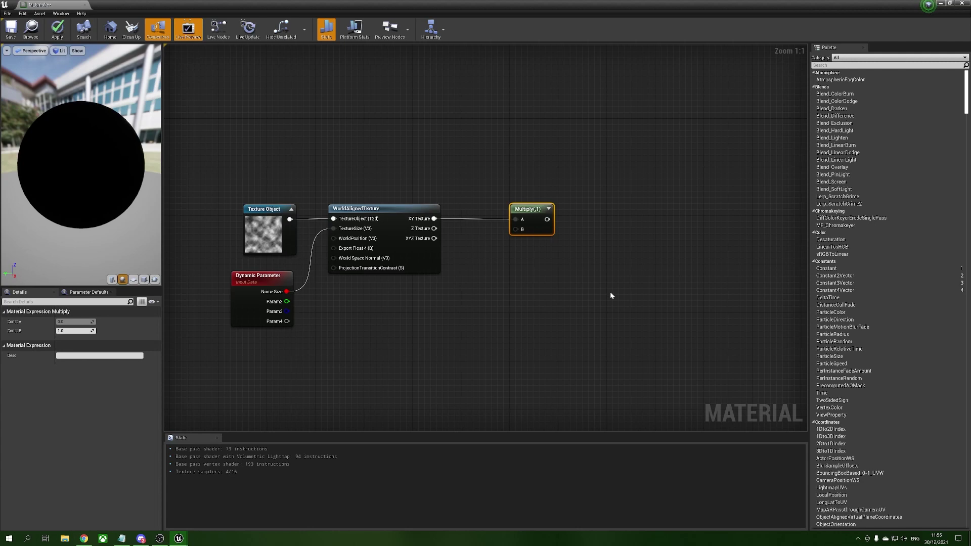
pyautogui.click(241, 306)
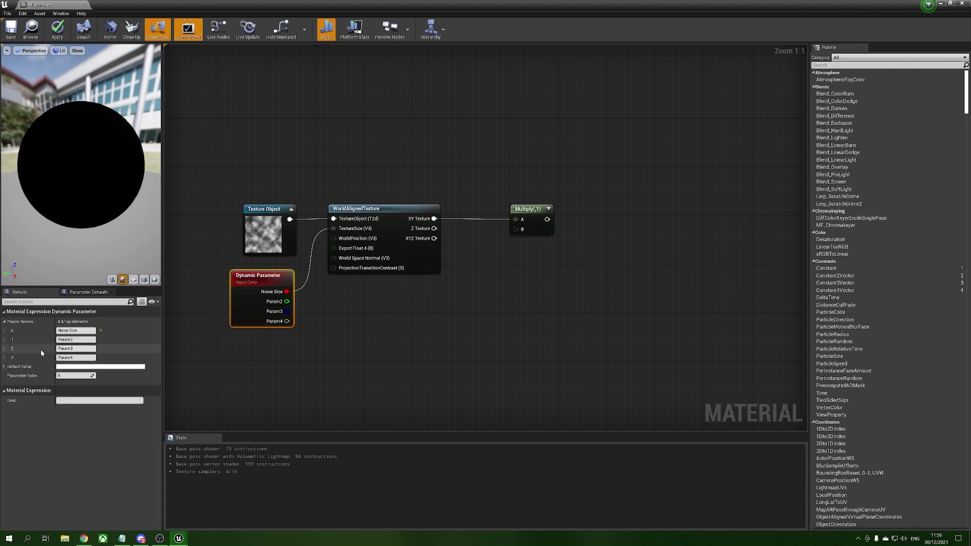
pyautogui.click(76, 339)
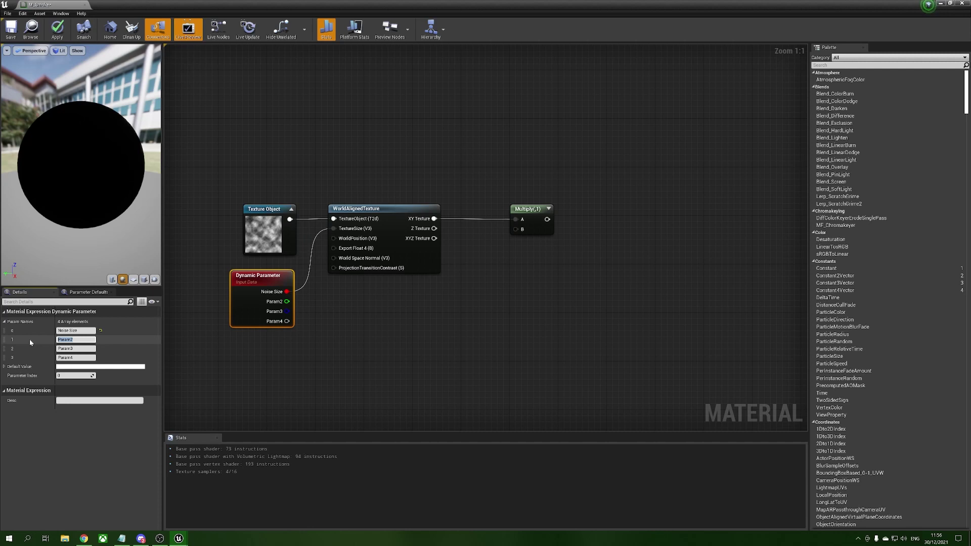
pyautogui.write('Noise Amount')
pyautogui.press('Return')
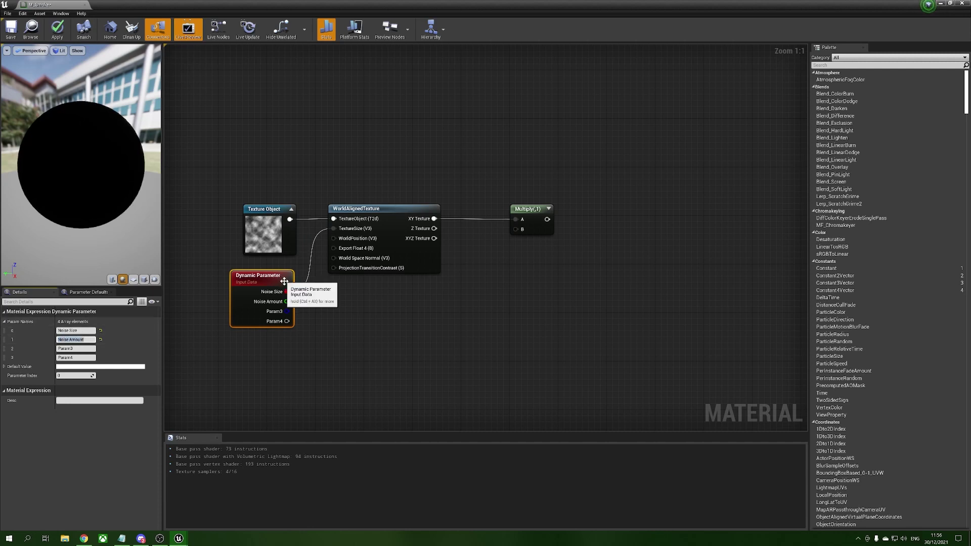
pyautogui.moveTo(288, 302); pyautogui.dragTo(504, 208)
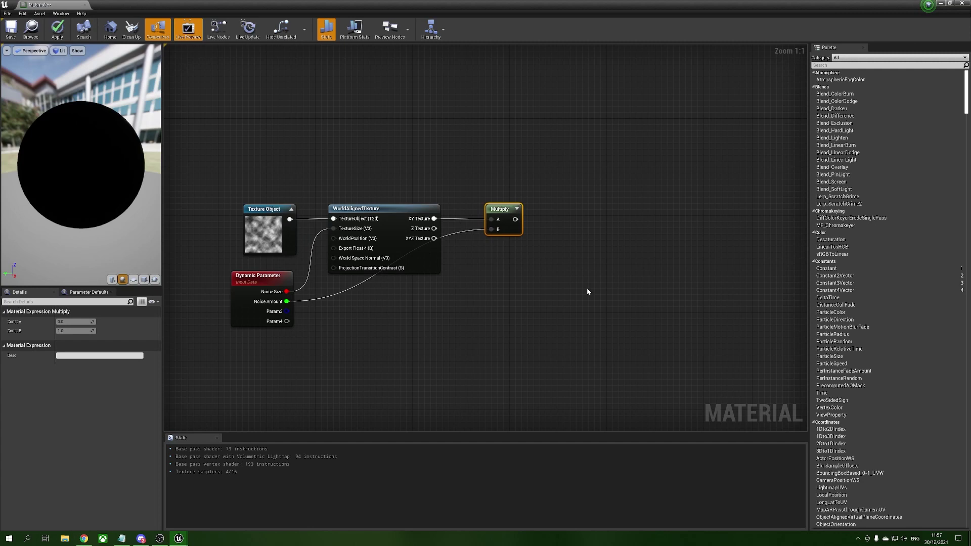
# Step: Bring the remaining Texture Sample node closer to the rest of the graph
pyautogui.scroll(-1, 586, 289)
pyautogui.moveTo(625, 275); pyautogui.dragTo(428, 274, button='right')
pyautogui.moveTo(762, 193); pyautogui.dragTo(349, 177)
pyautogui.moveTo(352, 254); pyautogui.dragTo(521, 265, button='right')
# Step: Convert the second Texture Sample to a Texture Object and feed it into FlowMaps_Simple
pyautogui.moveTo(532, 208); pyautogui.dragTo(532, 213)
pyautogui.rightClick(535, 202)
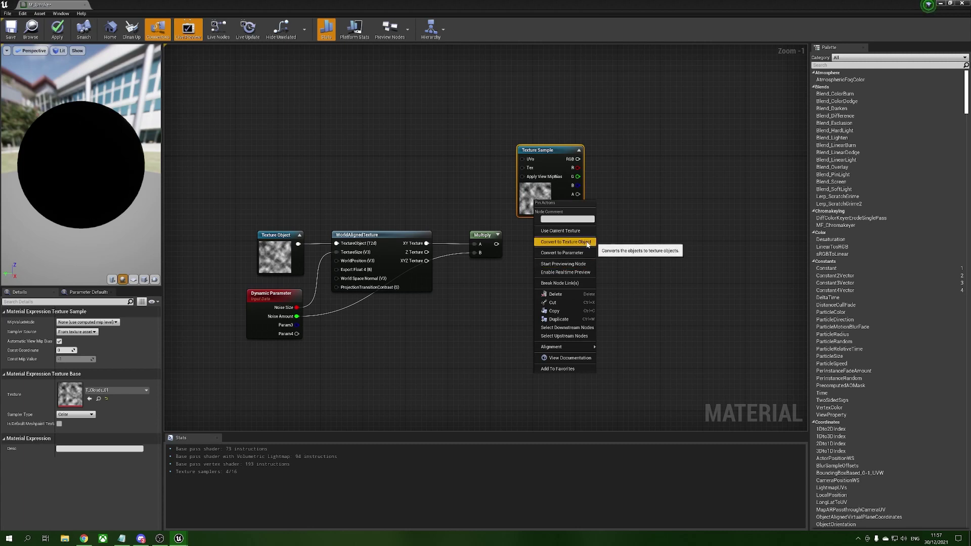
pyautogui.click(565, 242)
pyautogui.moveTo(537, 179); pyautogui.dragTo(565, 196)
pyautogui.write('flowm')
pyautogui.press('Up')
pyautogui.press('Up')
pyautogui.press('Up')
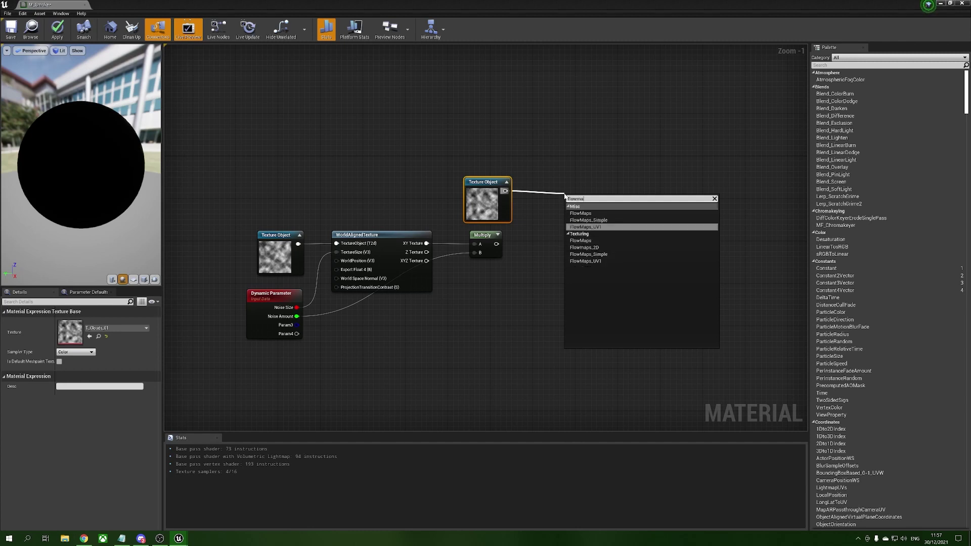
pyautogui.press('Return')
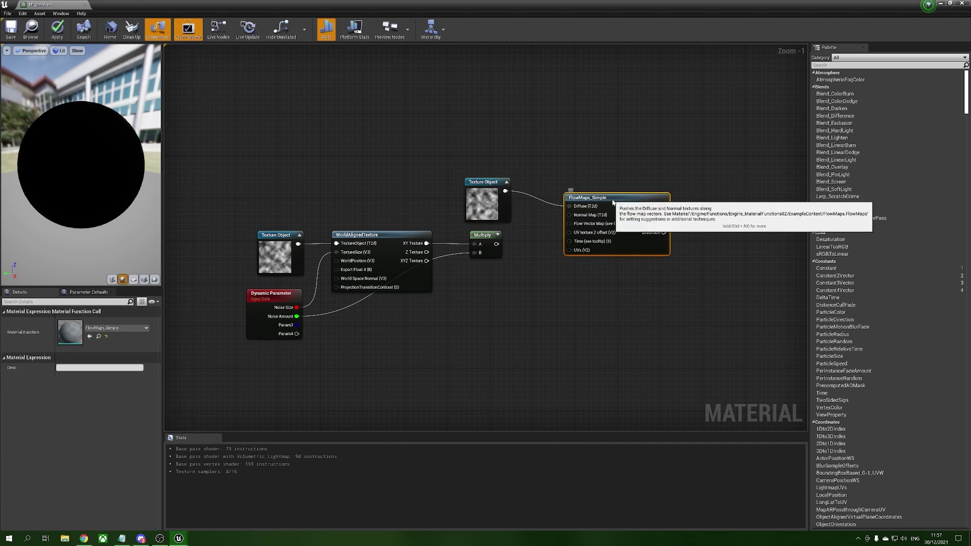
pyautogui.moveTo(624, 193); pyautogui.dragTo(613, 210)
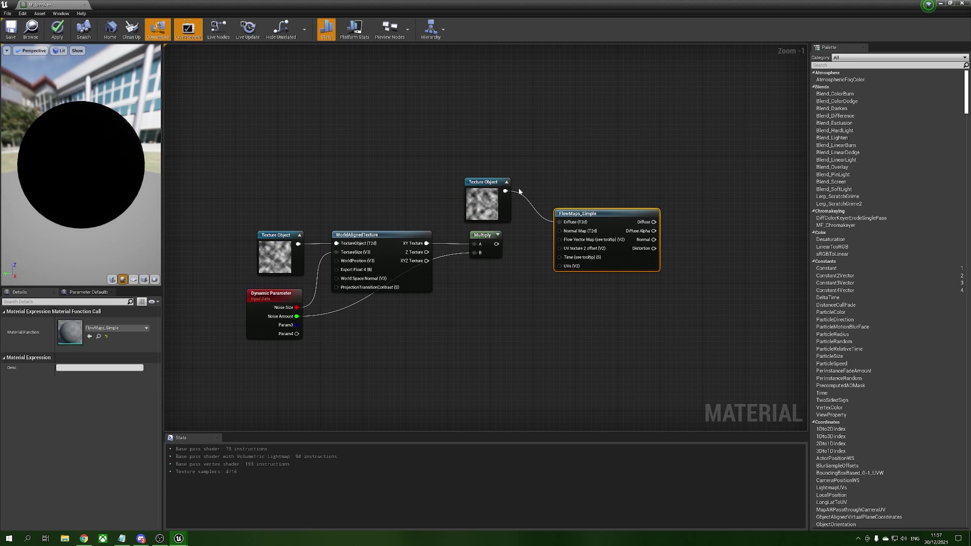
pyautogui.moveTo(609, 216); pyautogui.dragTo(609, 221)
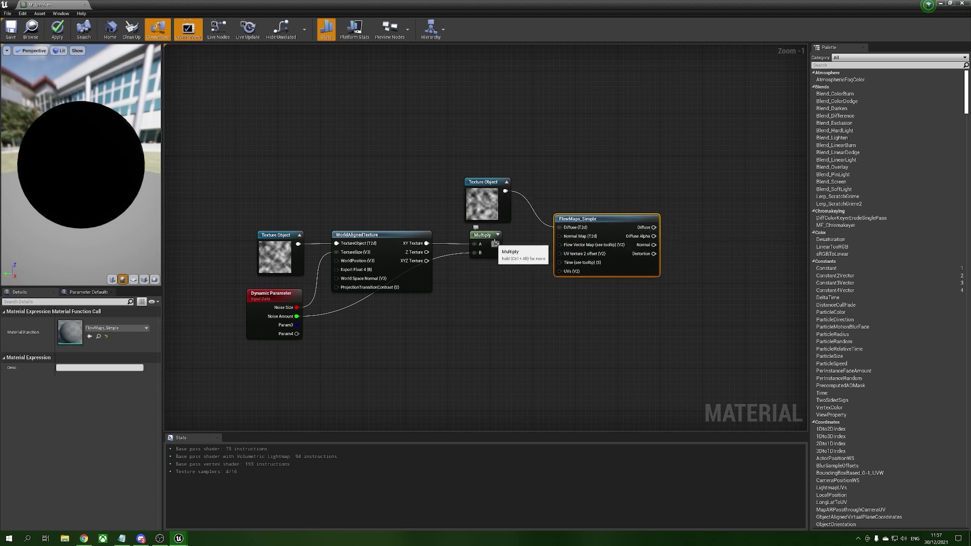
# Step: Wire the Multiply into Flow Vector Map and a new TexCoord into FlowMaps_Simple UVs
pyautogui.moveTo(496, 245); pyautogui.dragTo(600, 244)
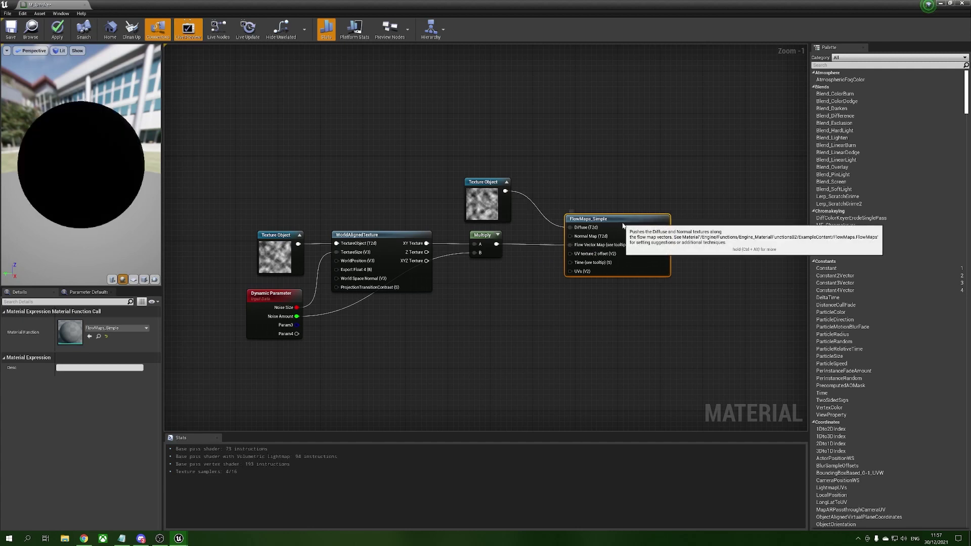
pyautogui.click(560, 299)
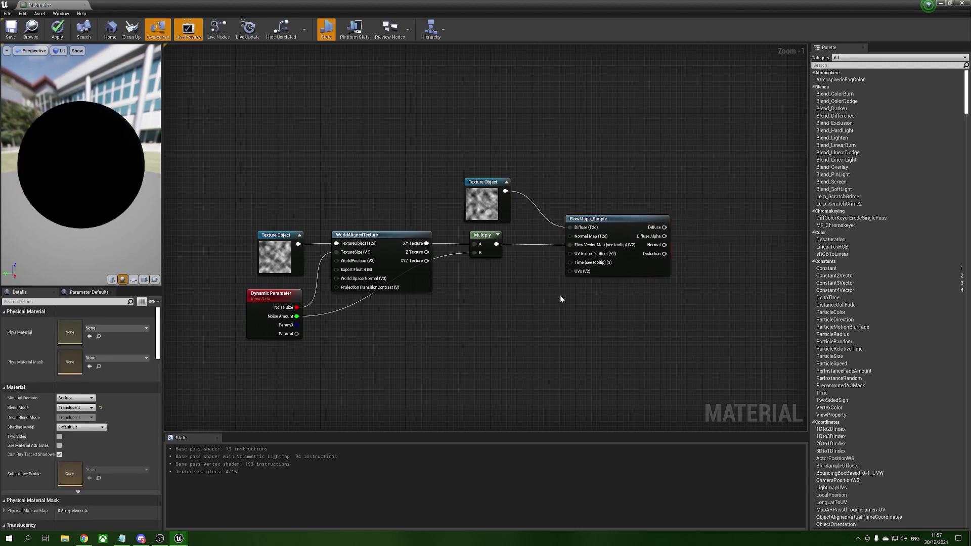
pyautogui.click(494, 300)
pyautogui.moveTo(509, 311); pyautogui.dragTo(571, 272)
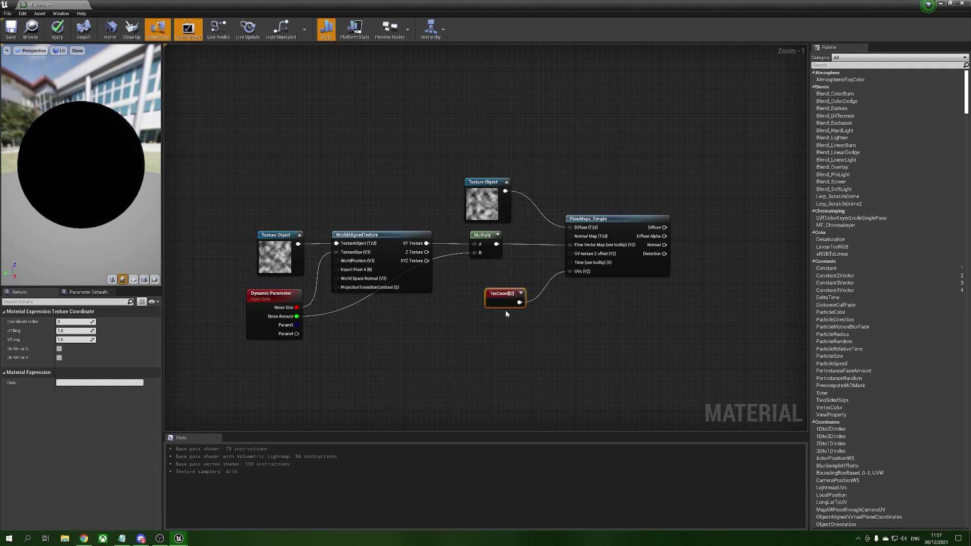
pyautogui.moveTo(501, 302); pyautogui.dragTo(506, 318)
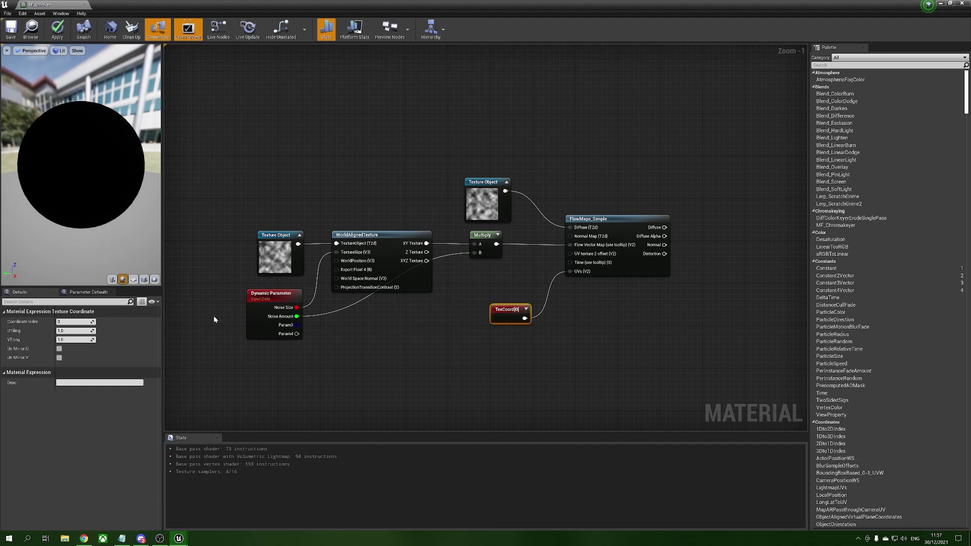
# Step: Rename the third Dynamic Parameter Noise Offset and drive the flow map's Time with it
pyautogui.click(259, 331)
pyautogui.click(76, 348)
pyautogui.write('Noise Offset')
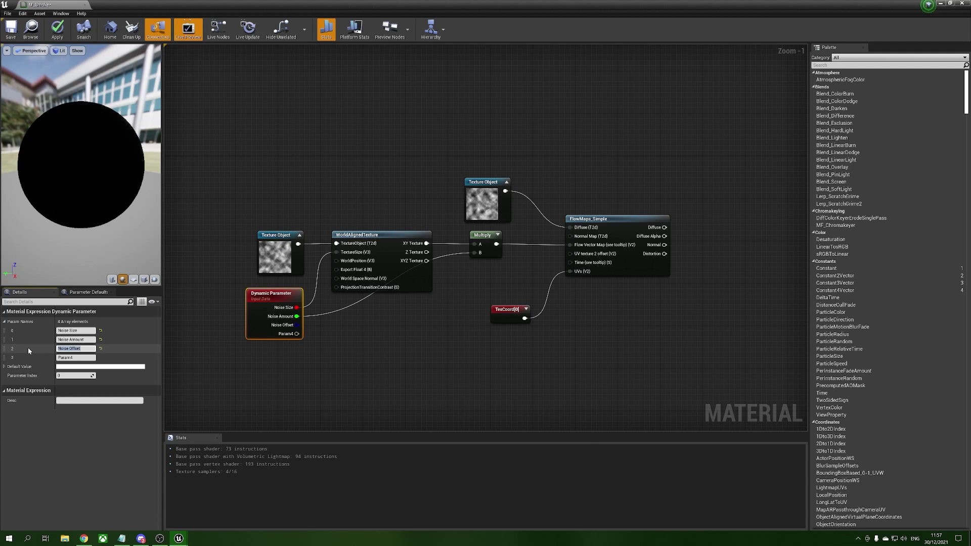
pyautogui.press('Return')
pyautogui.moveTo(297, 325); pyautogui.dragTo(571, 263)
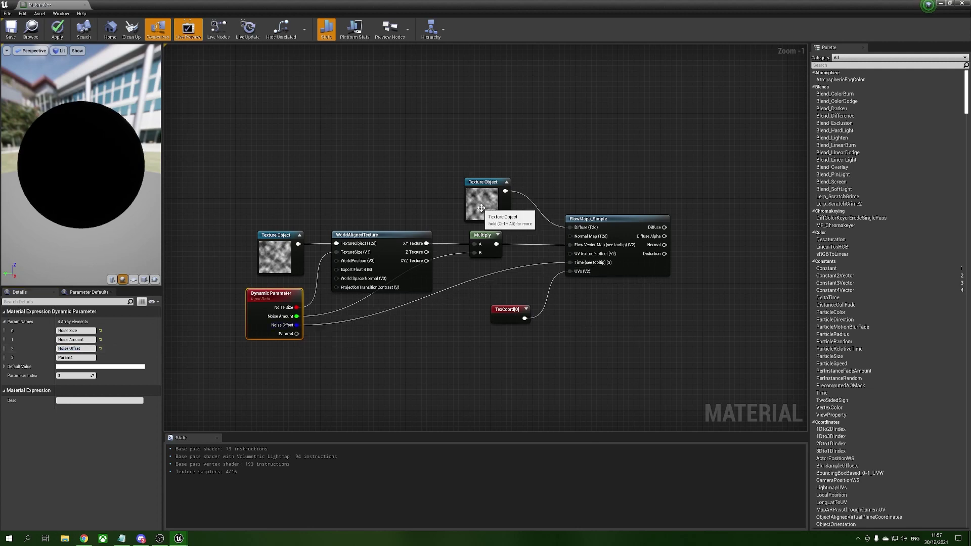
pyautogui.moveTo(486, 210); pyautogui.dragTo(491, 215)
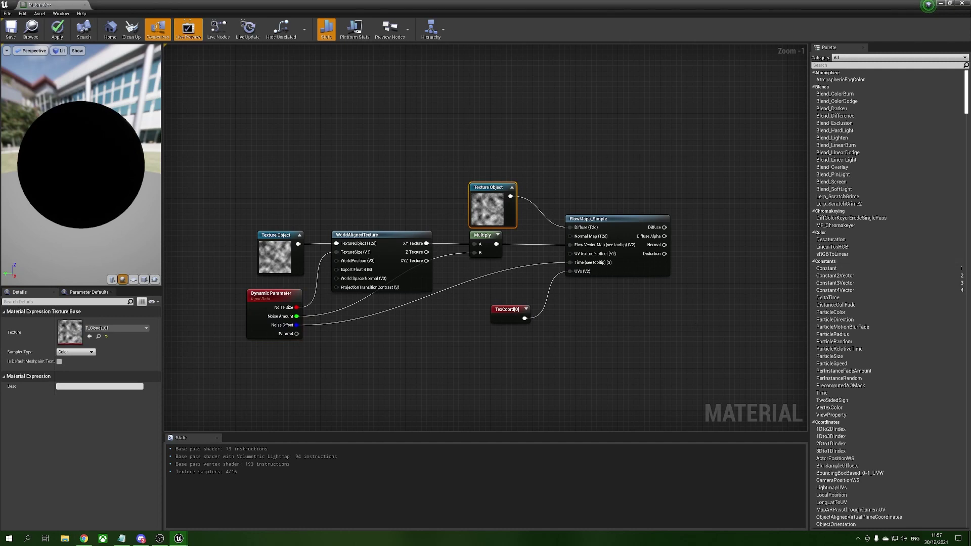
pyautogui.moveTo(692, 317); pyautogui.dragTo(645, 315, button='right')
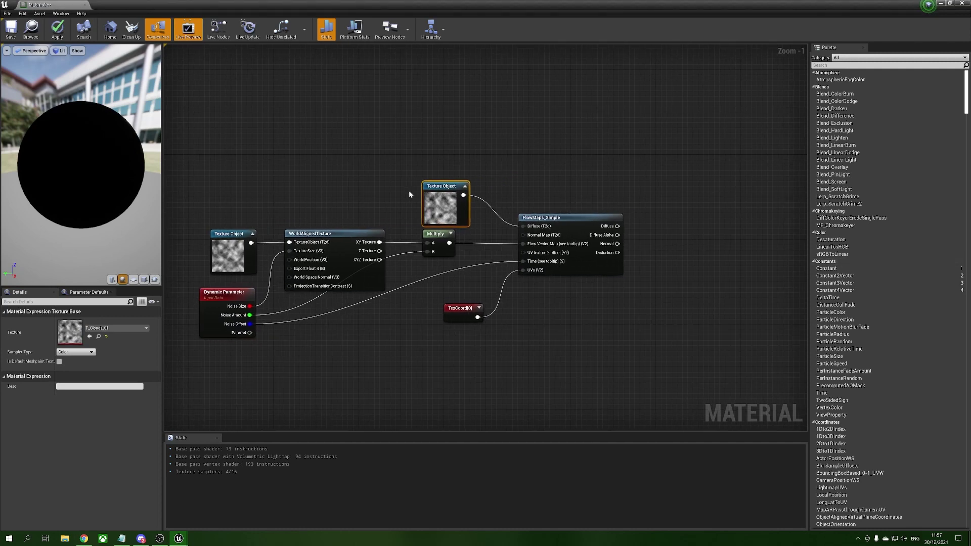
# Step: Duplicate the cloud Texture Object as a Texture Sample with a TexCoord on its UVs
pyautogui.click(238, 246)
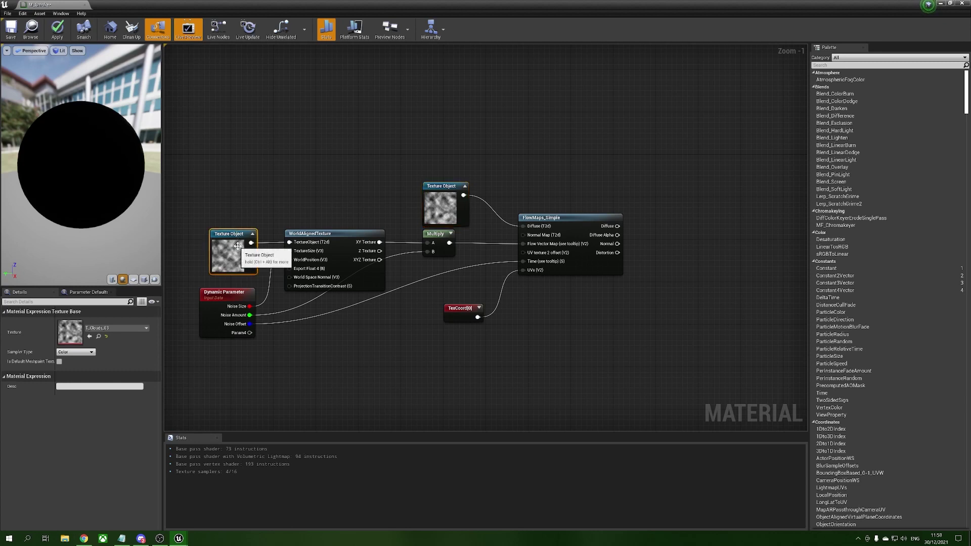
pyautogui.hotkey('ctrl', 'w')
pyautogui.rightClick(638, 156)
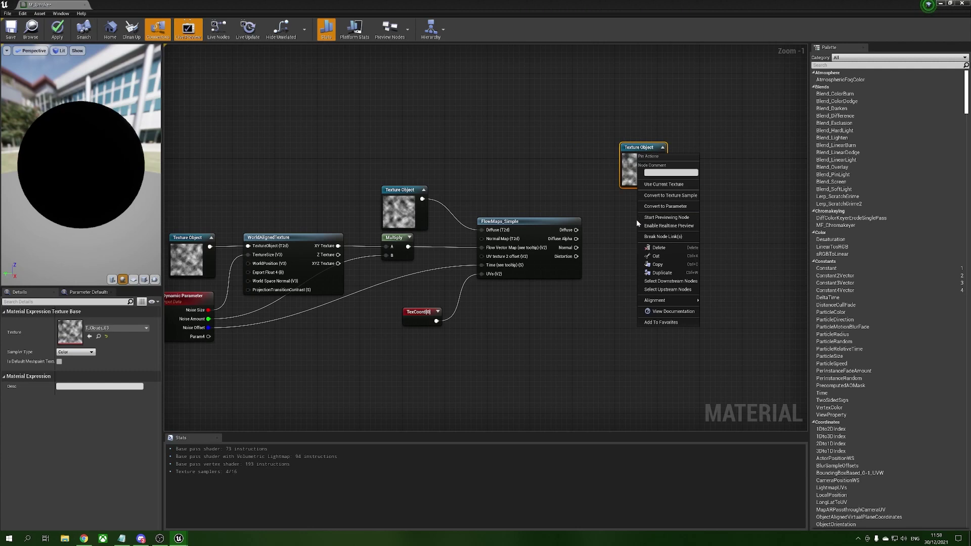
pyautogui.click(676, 200)
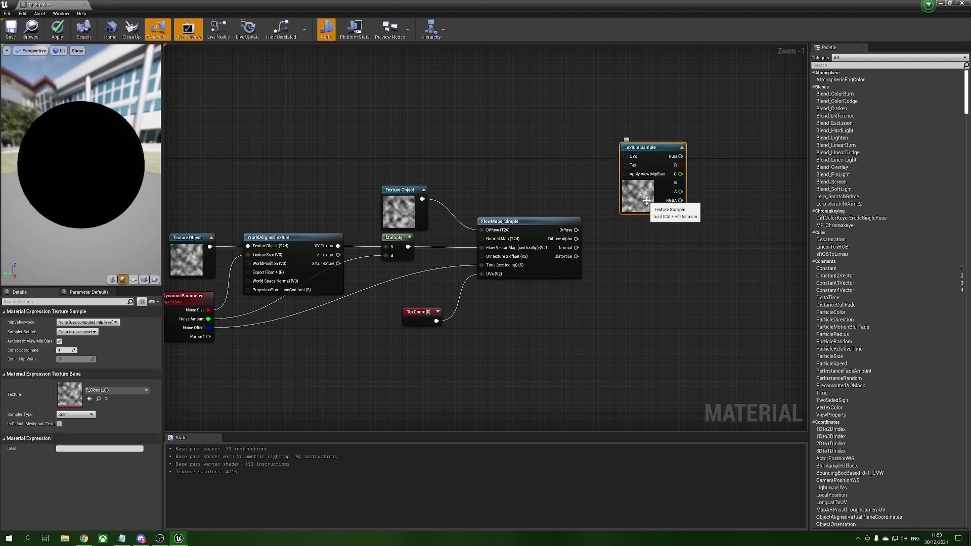
pyautogui.click(556, 137)
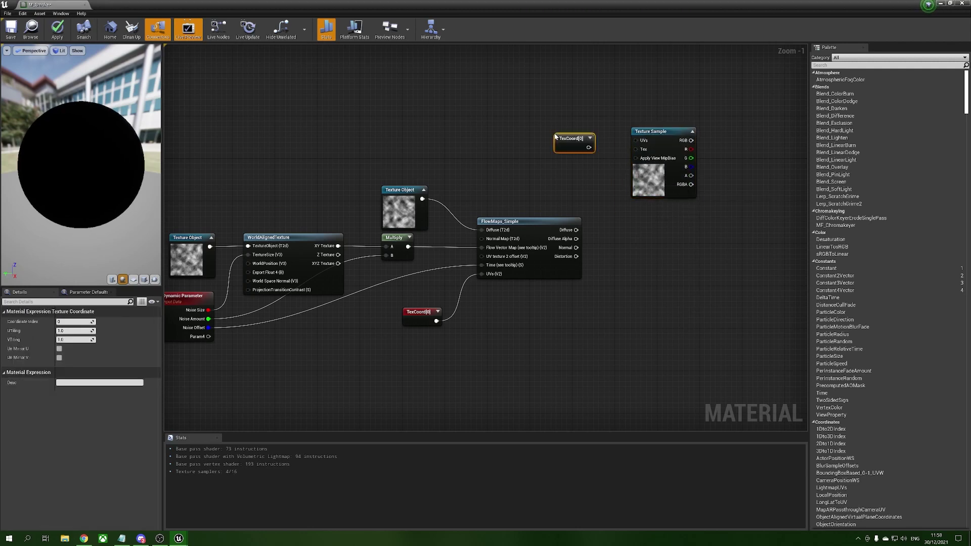
pyautogui.moveTo(587, 148); pyautogui.dragTo(645, 143)
pyautogui.moveTo(575, 151); pyautogui.dragTo(593, 143)
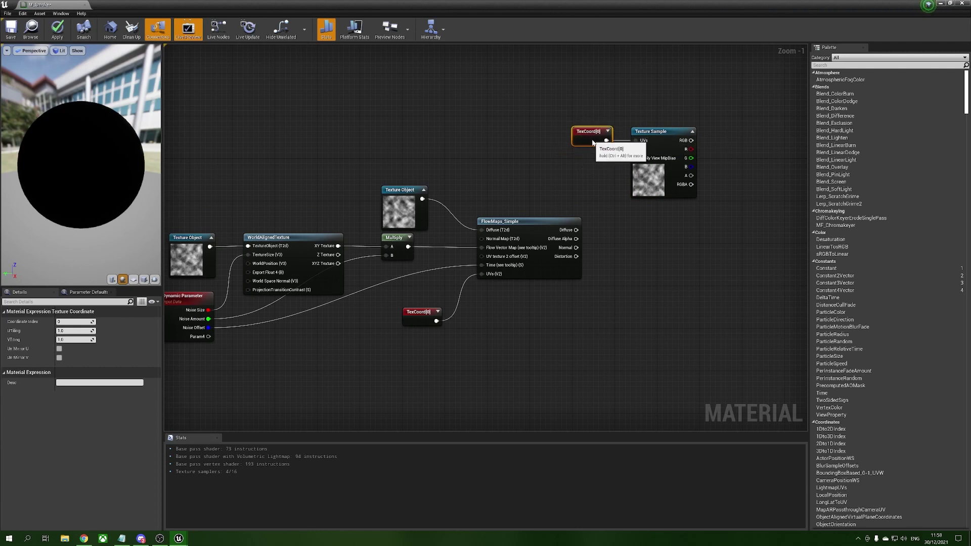
# Step: Add a Power node with the Texture Sample's R channel feeding its Base
pyautogui.moveTo(713, 246); pyautogui.dragTo(664, 274, button='right')
pyautogui.moveTo(557, 108); pyautogui.dragTo(692, 215)
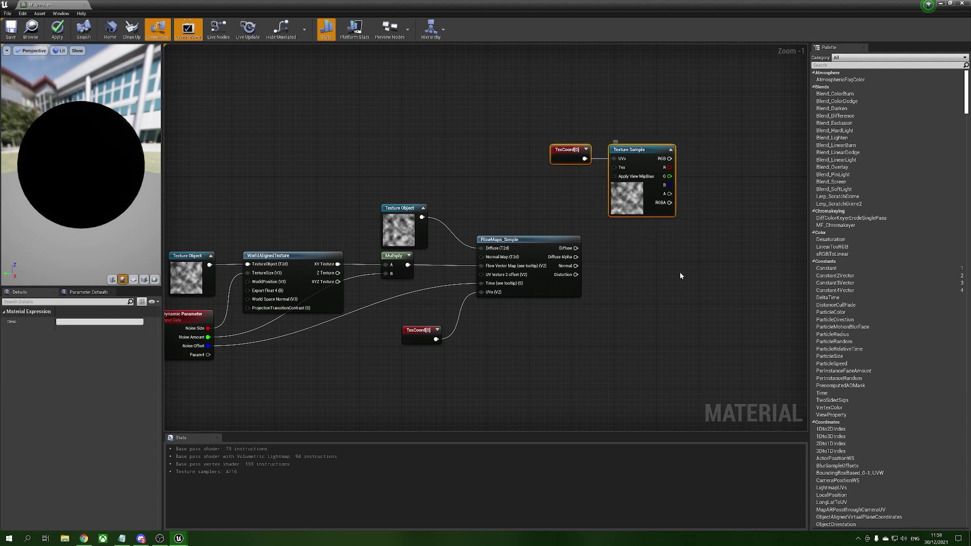
pyautogui.click(715, 194)
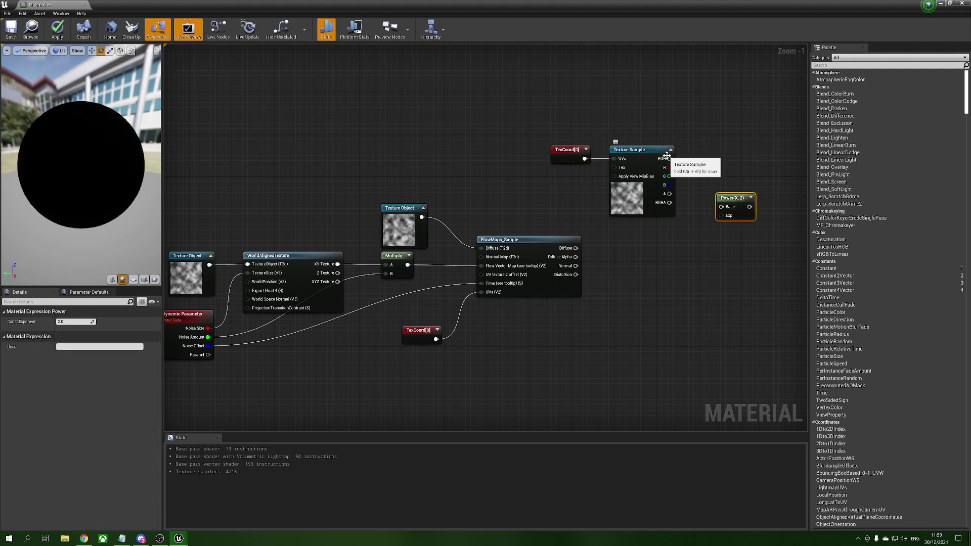
pyautogui.moveTo(670, 167); pyautogui.dragTo(730, 224)
# Step: Rename the Dynamic Parameter's fourth value Smoke Power
pyautogui.moveTo(252, 395); pyautogui.dragTo(310, 364, button='right')
pyautogui.click(223, 316)
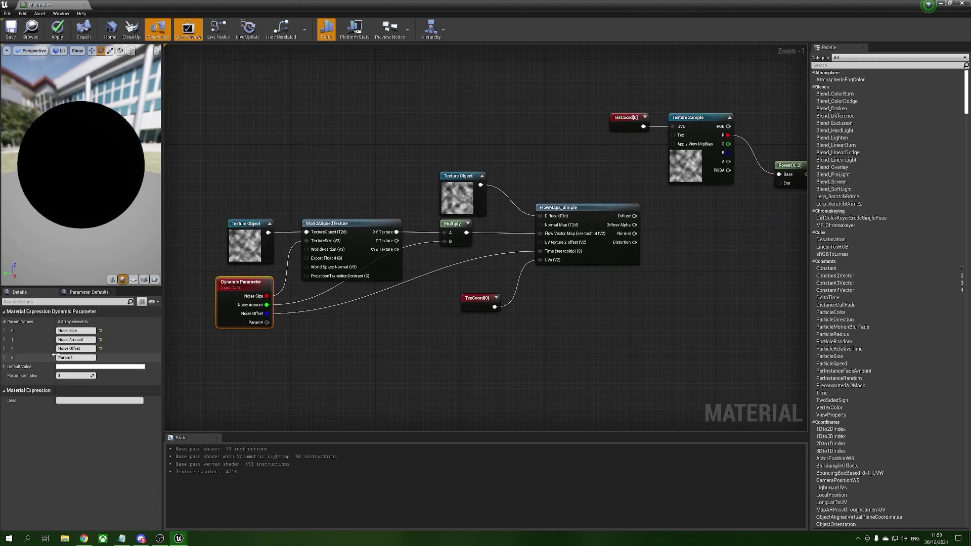
pyautogui.click(80, 358)
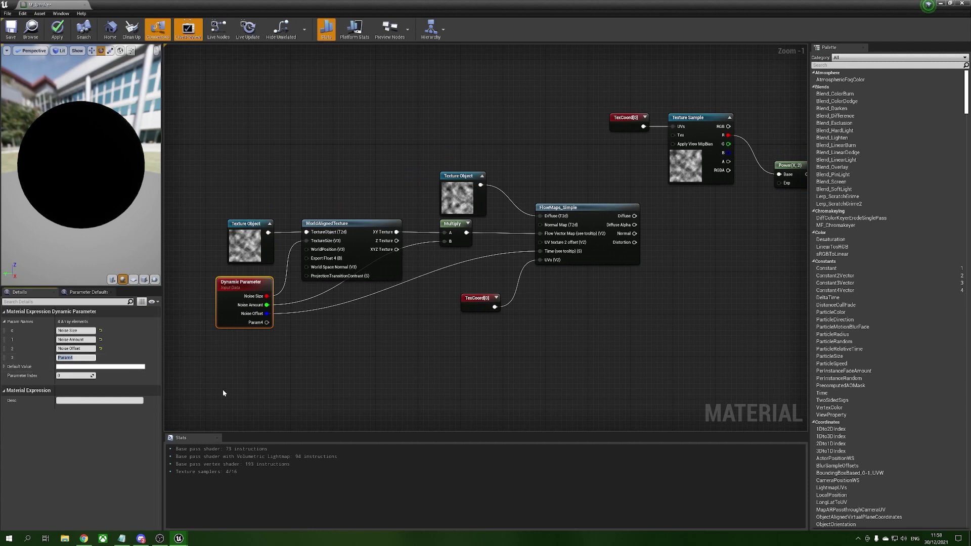
pyautogui.write('Smoke Power')
pyautogui.press('Return')
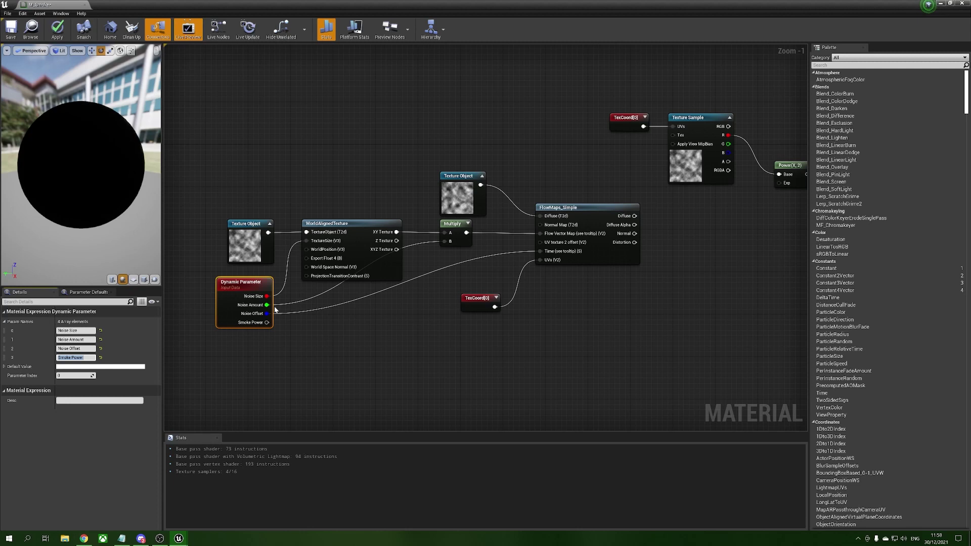